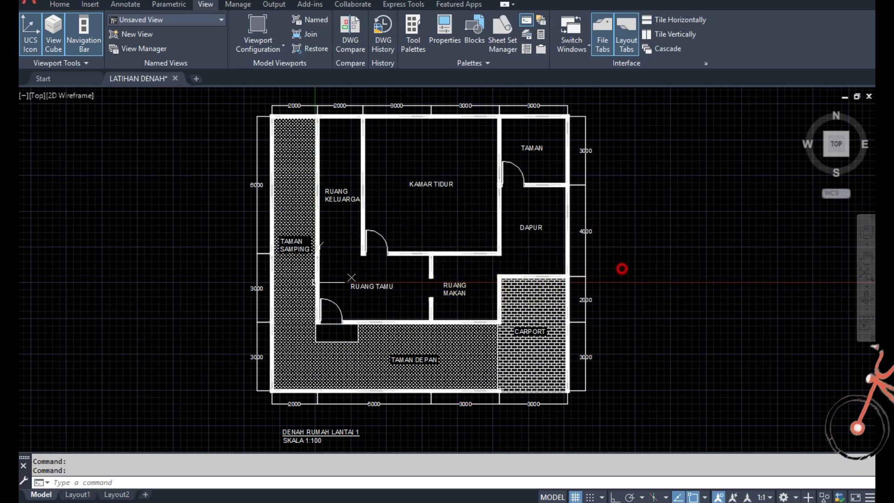
Save the floor plan as a new drawing named DENAH MASTER in the Xref folder
click(628, 285)
click(644, 317)
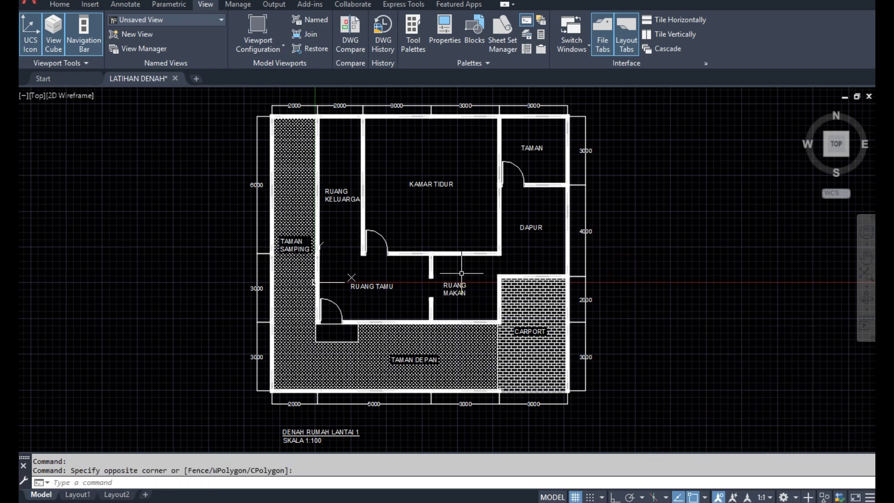
click(60, 4)
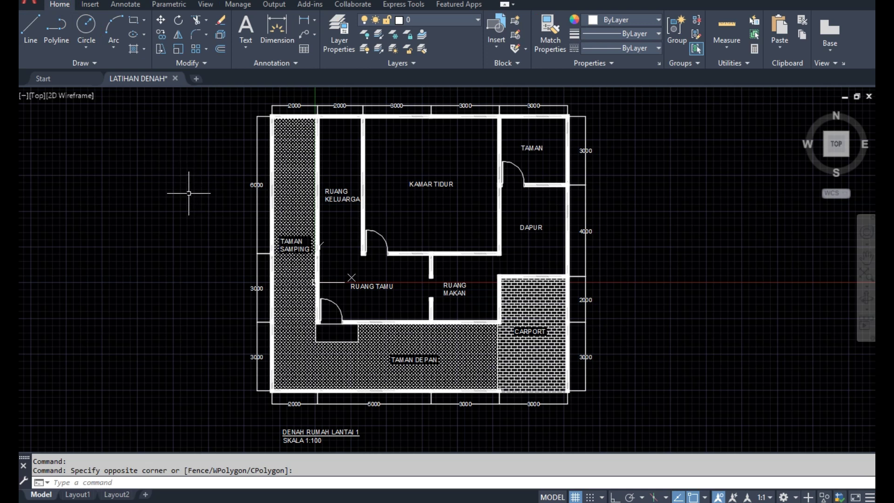
key(ctrl+s)
click(29, 4)
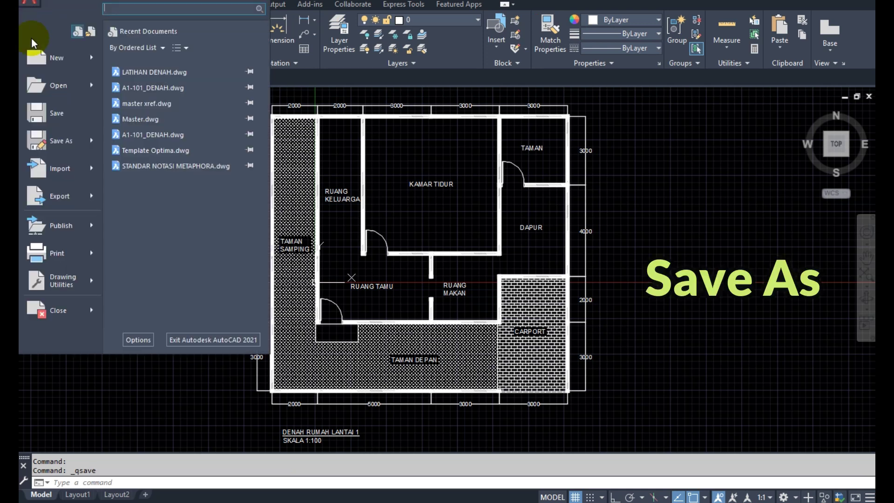
click(59, 141)
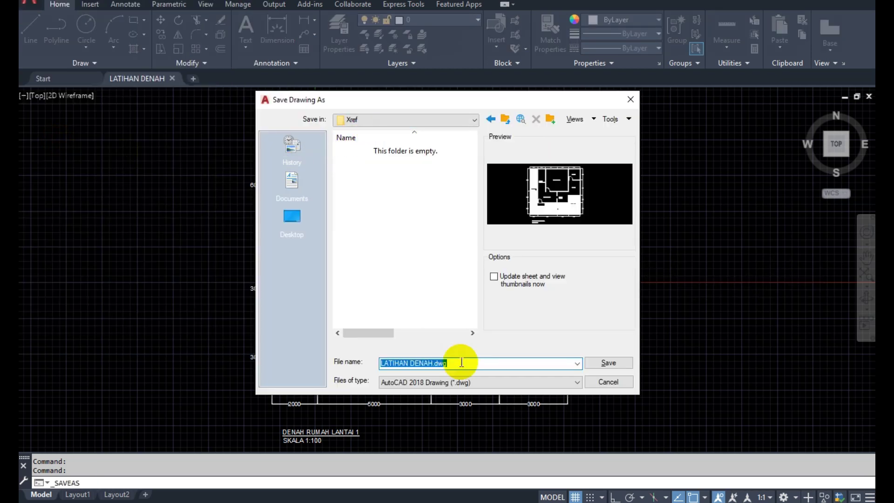
text(denah mast)
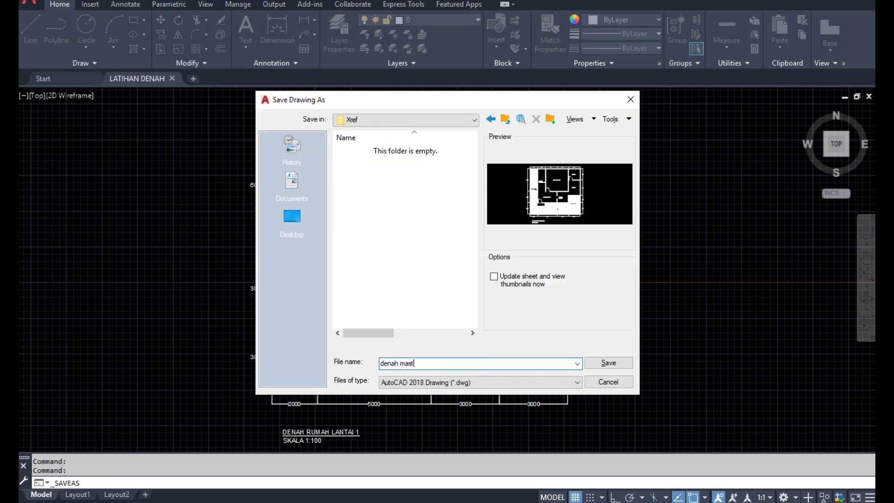
text(er)
click(605, 362)
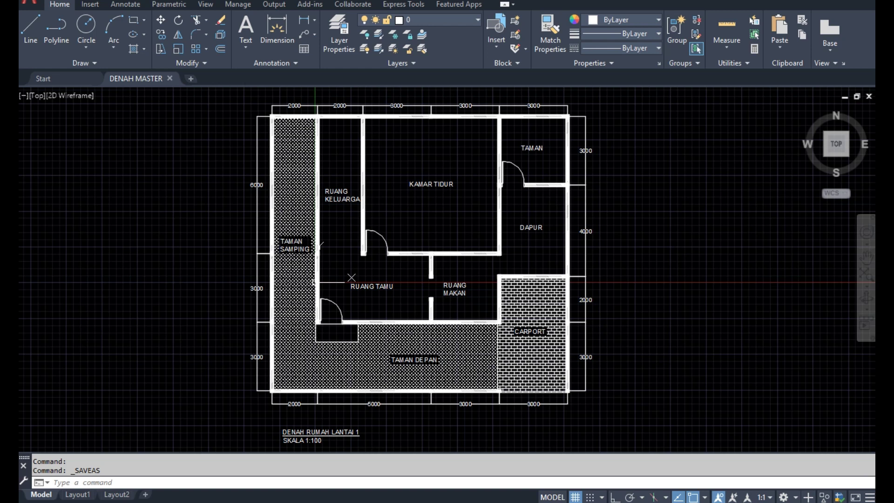
Erase the room labels, including KAMAR TIDUR, RUANG KELUARGA, RUANG TAMU, RUANG MAKAN, TAMAN and CARPORT
click(453, 170)
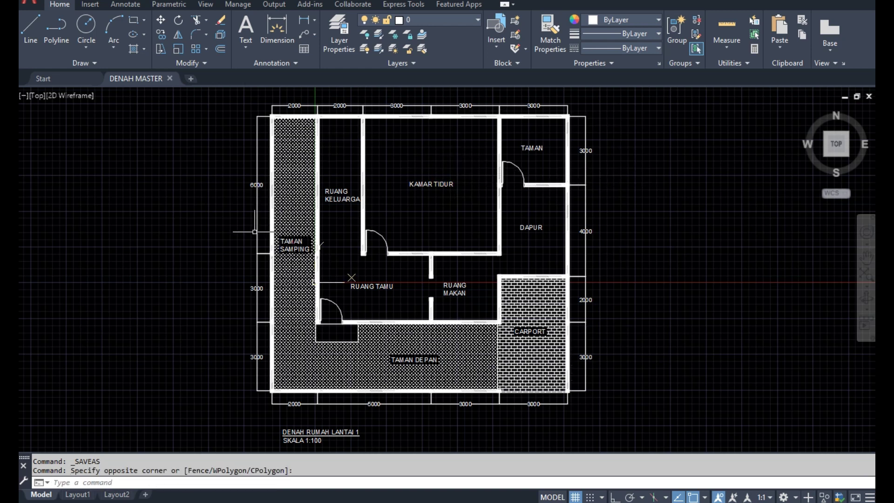
text(e)
key(Return)
click(425, 183)
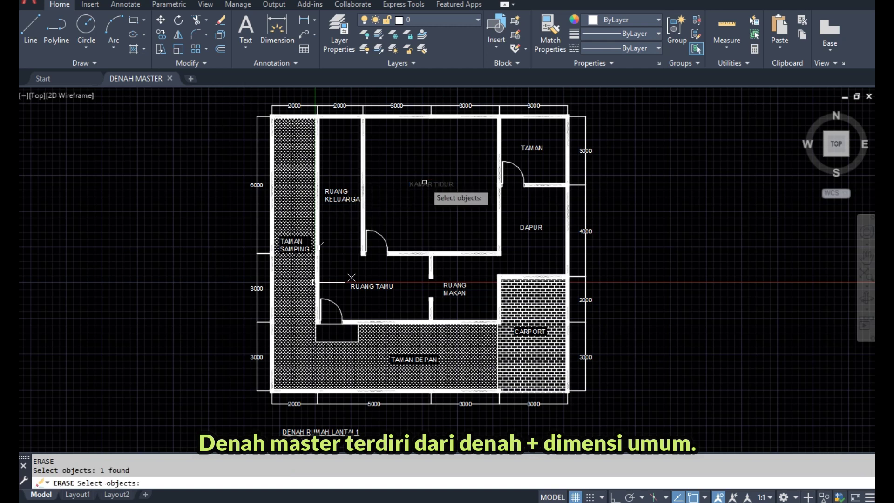
click(373, 184)
click(365, 284)
click(451, 288)
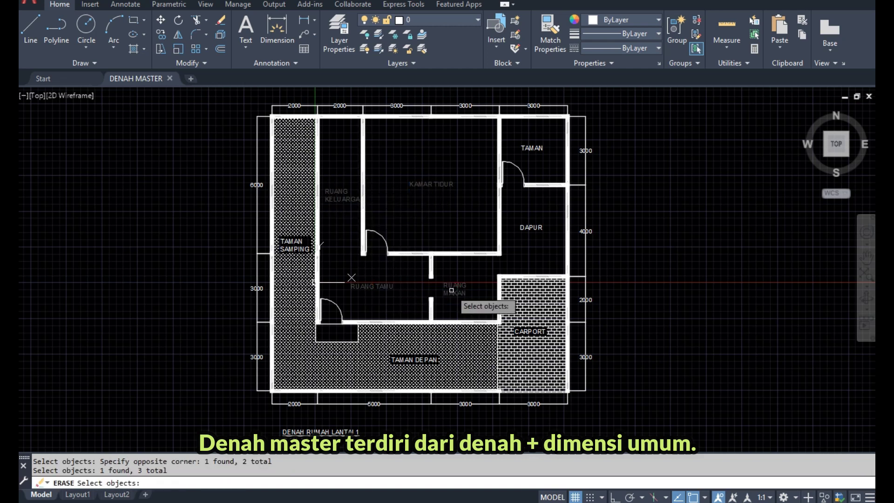
click(534, 227)
click(533, 161)
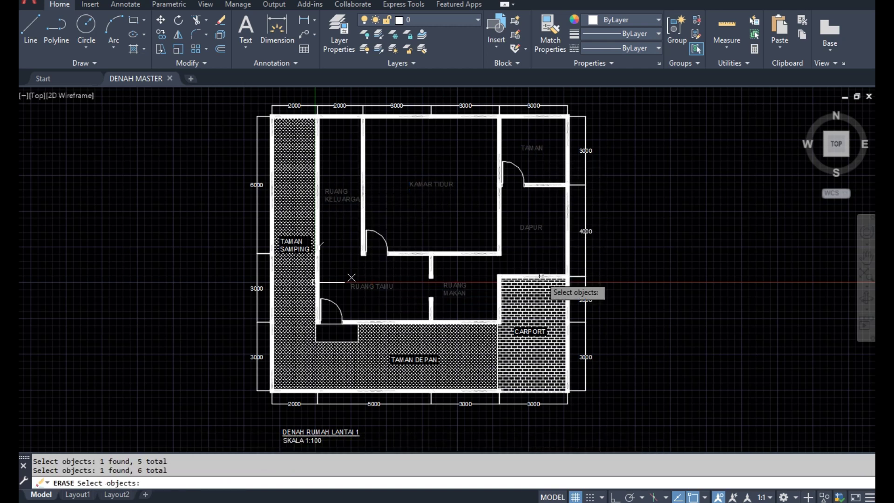
click(531, 330)
click(415, 358)
click(294, 245)
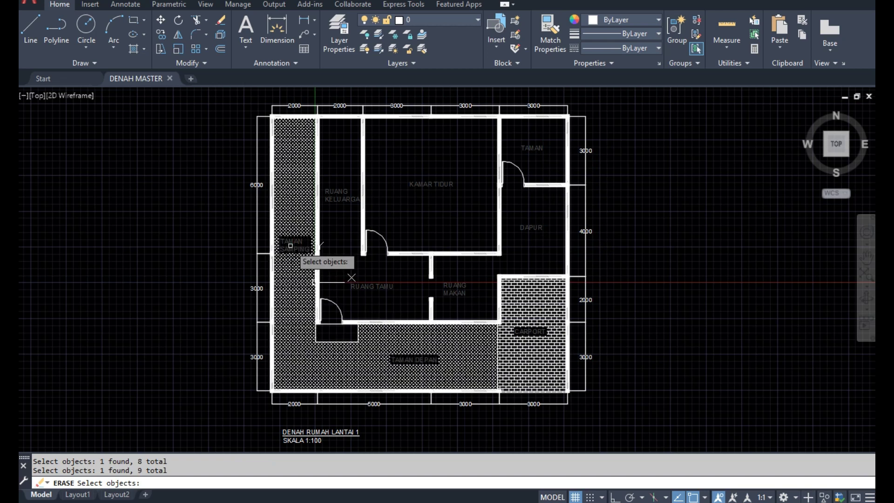
key(Return)
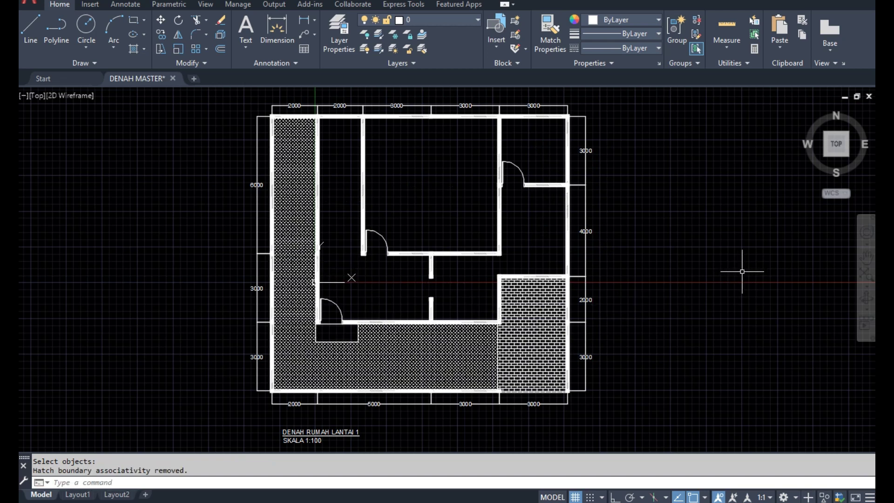
Erase the plan title and scale text with a crossing window, then save the drawing
text(e)
key(Return)
click(370, 418)
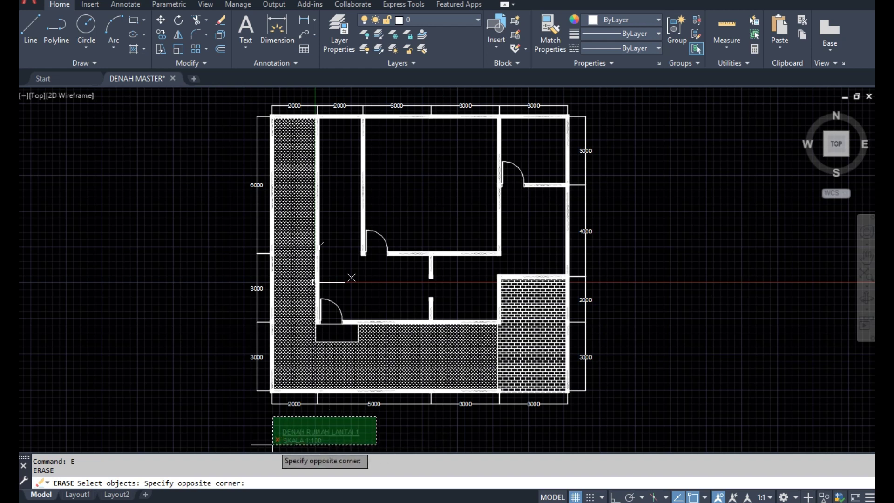
click(275, 442)
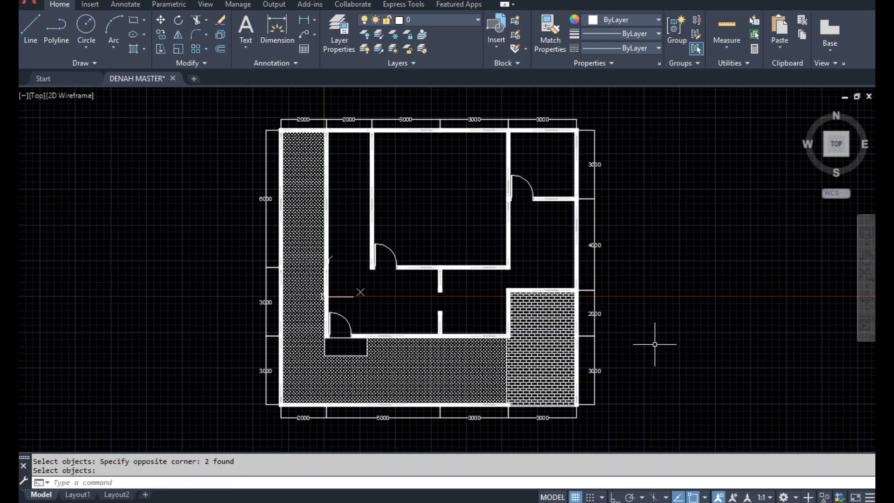
key(Return)
key(ctrl+s)
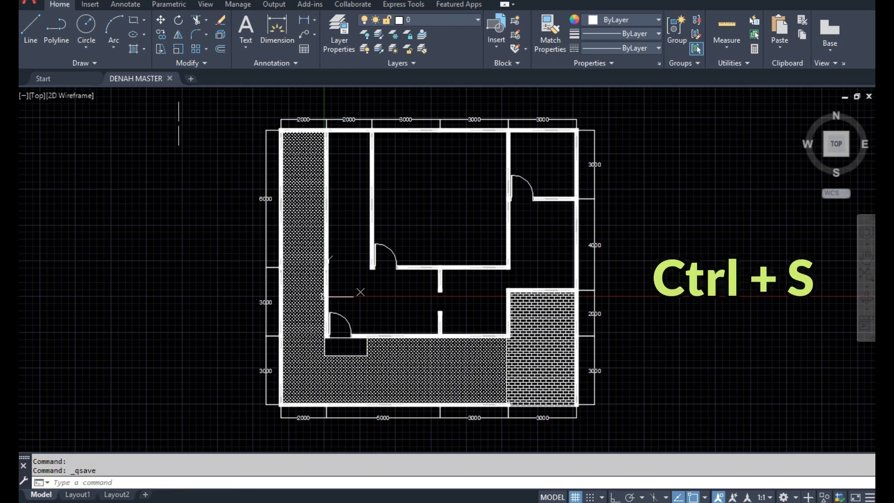
Close DENAH MASTER and start a new blank drawing
click(170, 79)
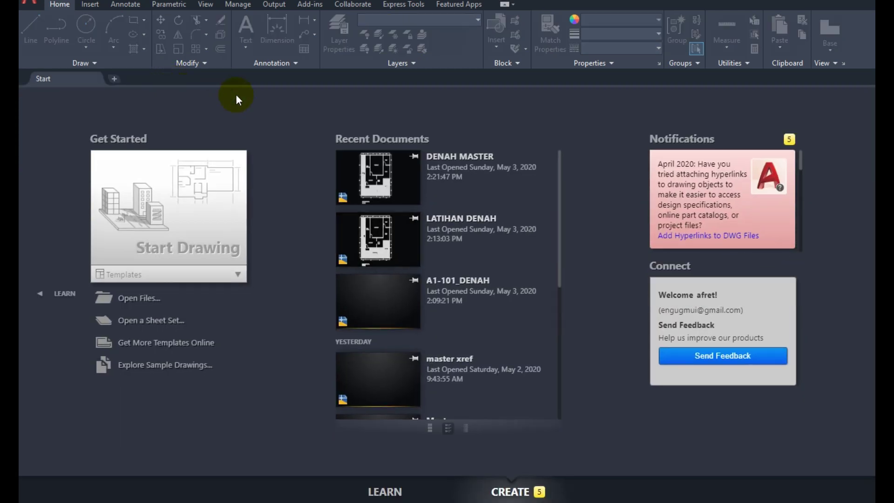
click(232, 172)
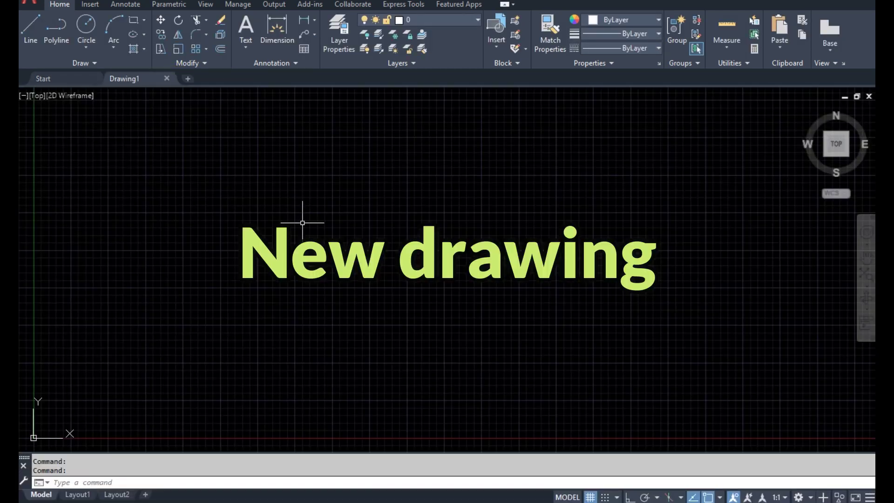
text(xr)
key(Return)
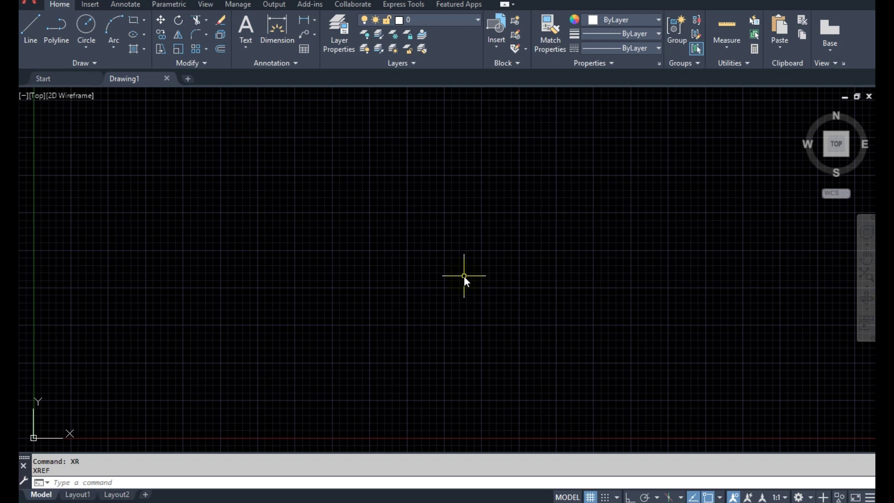
Open the External References palette, begin Attach DWG, then cancel the file dialog
text(xr)
key(Return)
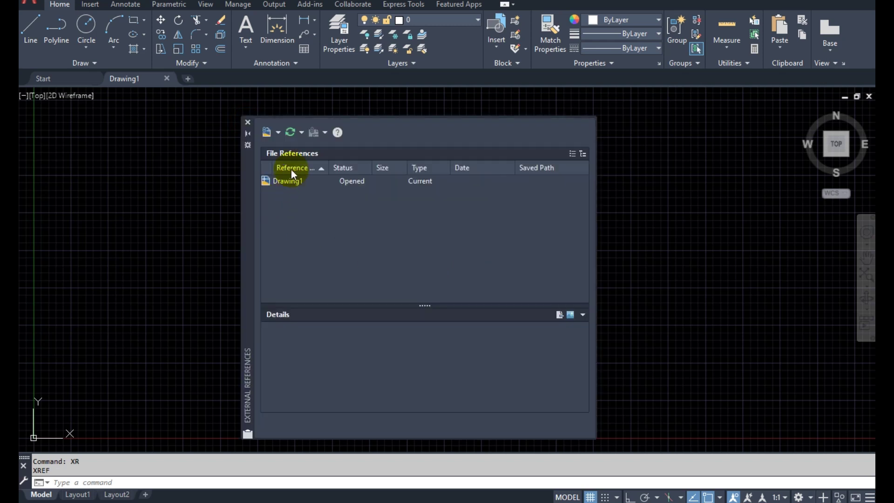
click(279, 132)
click(291, 144)
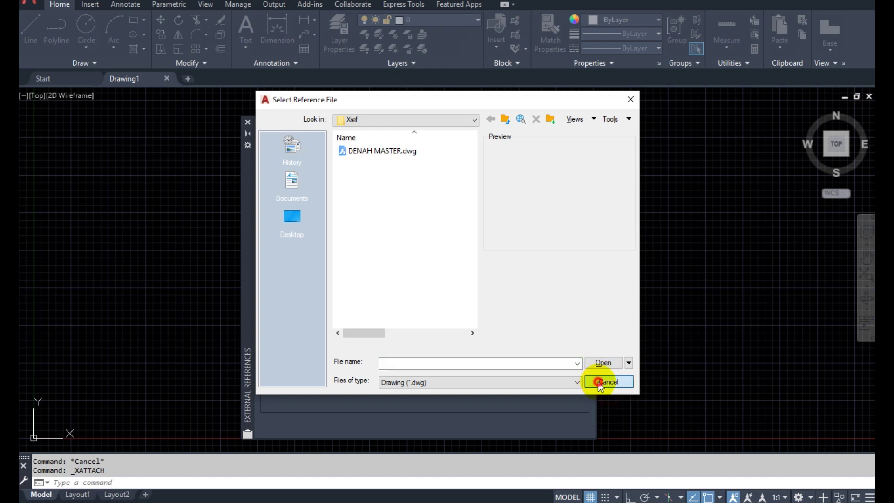
click(606, 382)
Attach DENAH MASTER.dwg as an external reference using the default attach settings
click(248, 123)
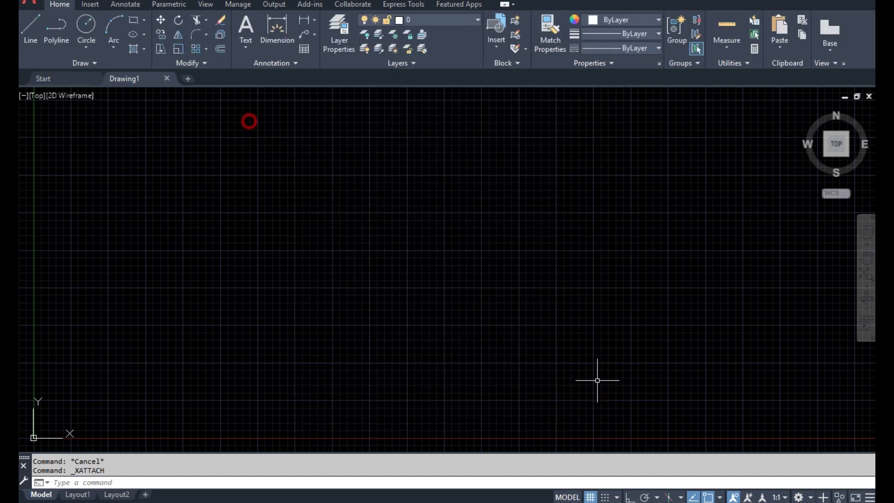
text(Xr)
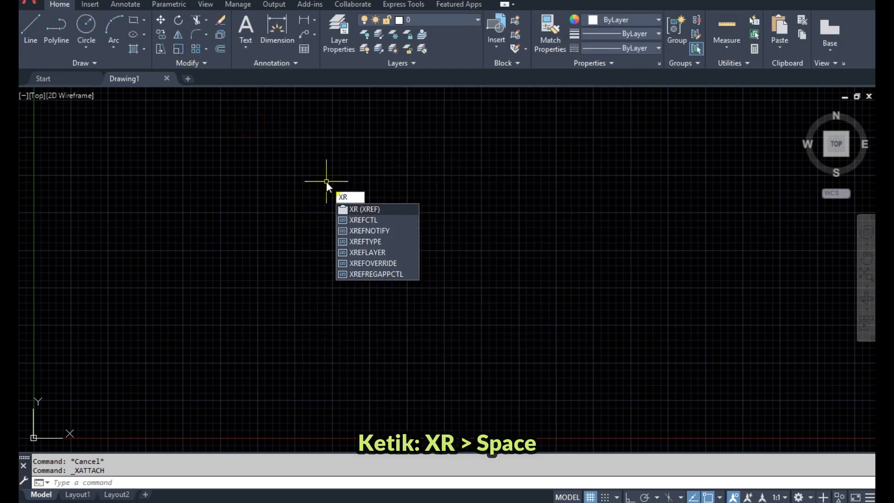
key(space)
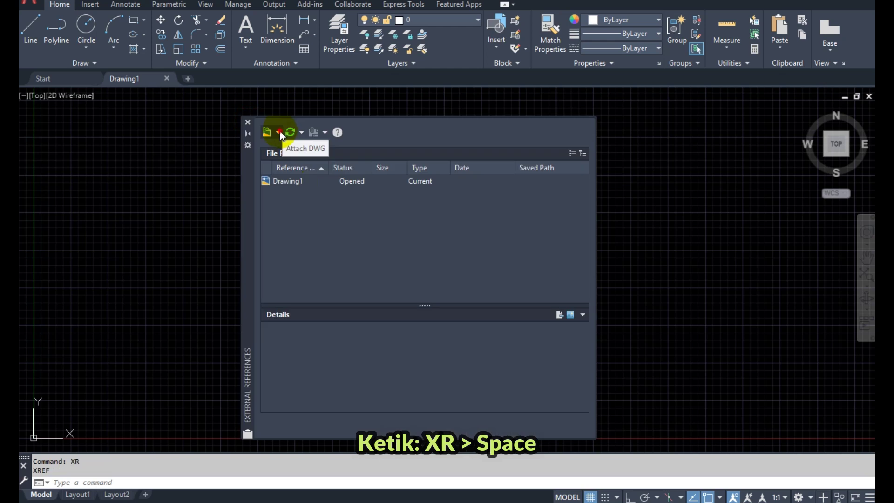
click(279, 133)
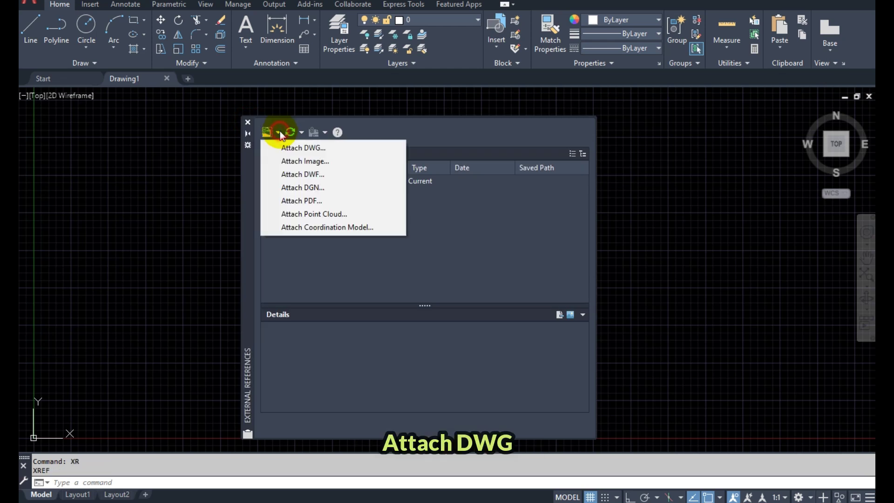
click(315, 148)
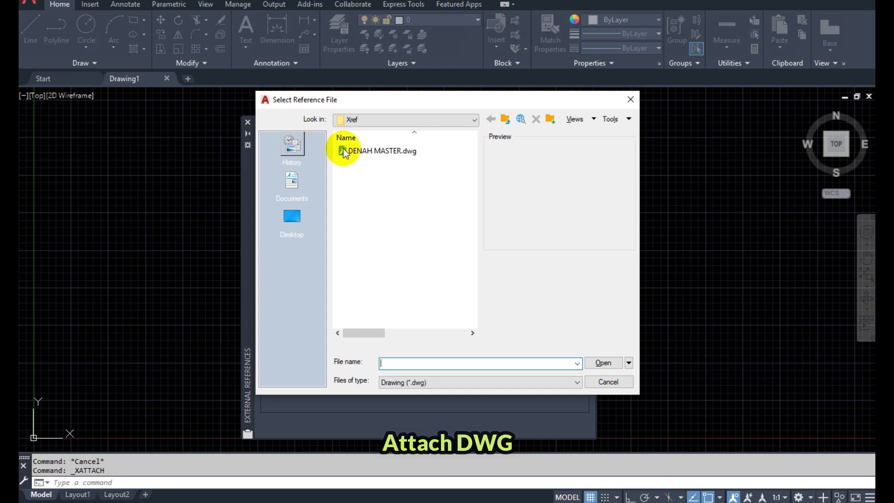
click(404, 152)
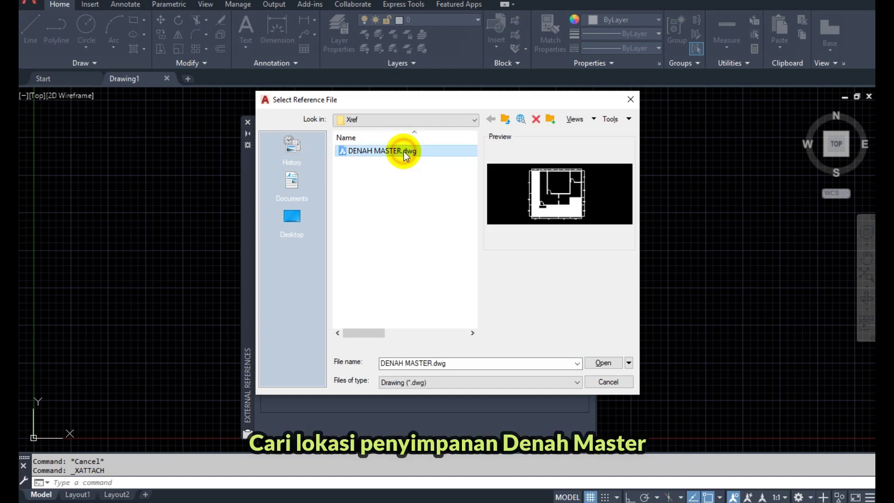
click(602, 363)
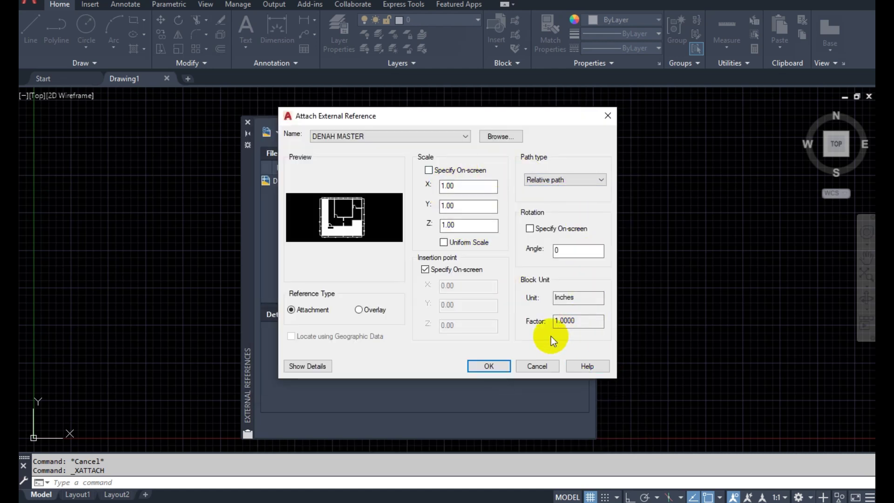
click(564, 250)
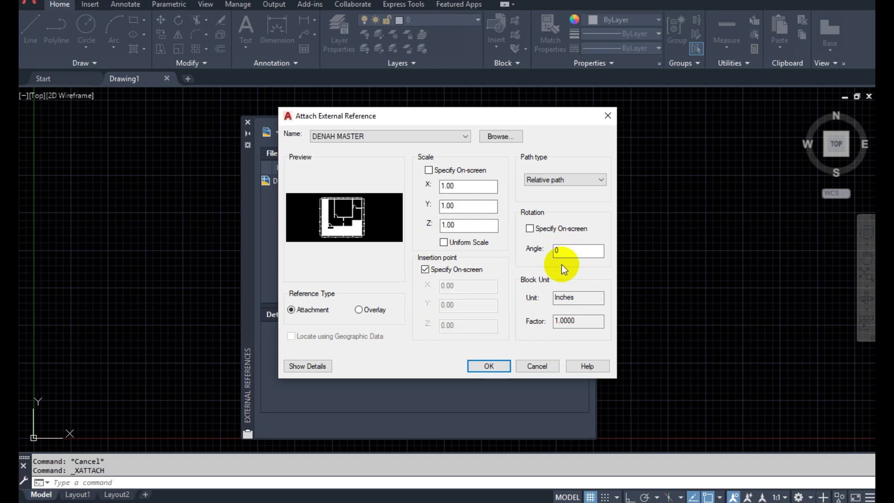
click(488, 367)
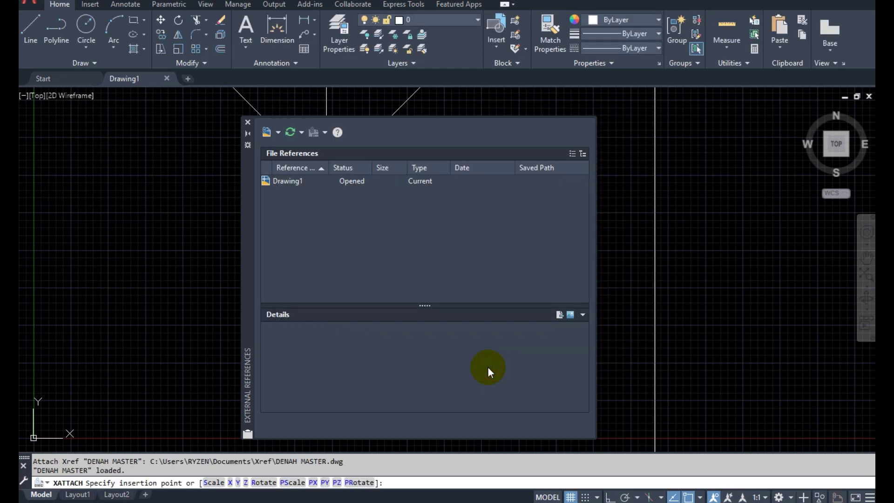
click(248, 122)
Place the DENAH MASTER xref at its insertion point and zoom to show the whole plan
click(373, 227)
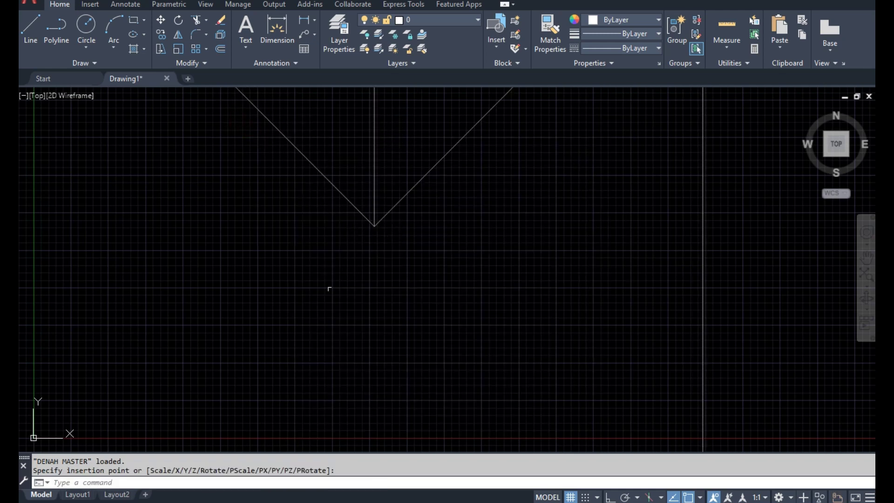
scroll(333, 291, up, 5)
middle_click(339, 294)
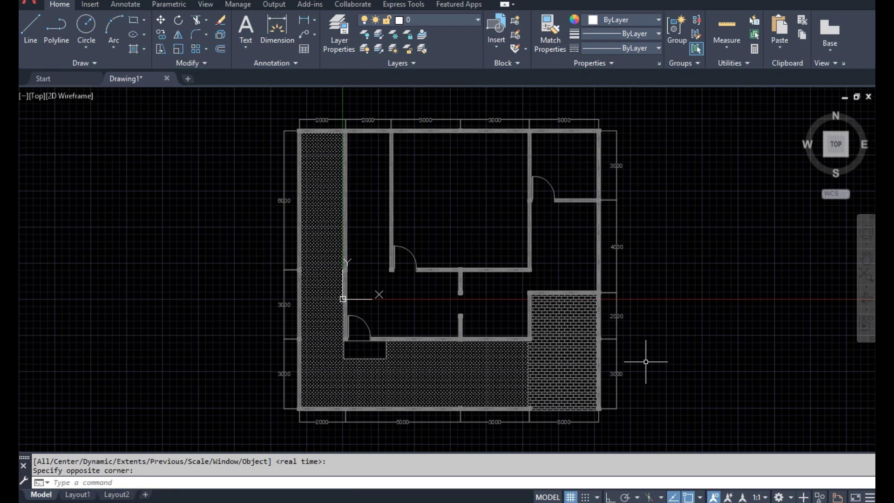
click(547, 329)
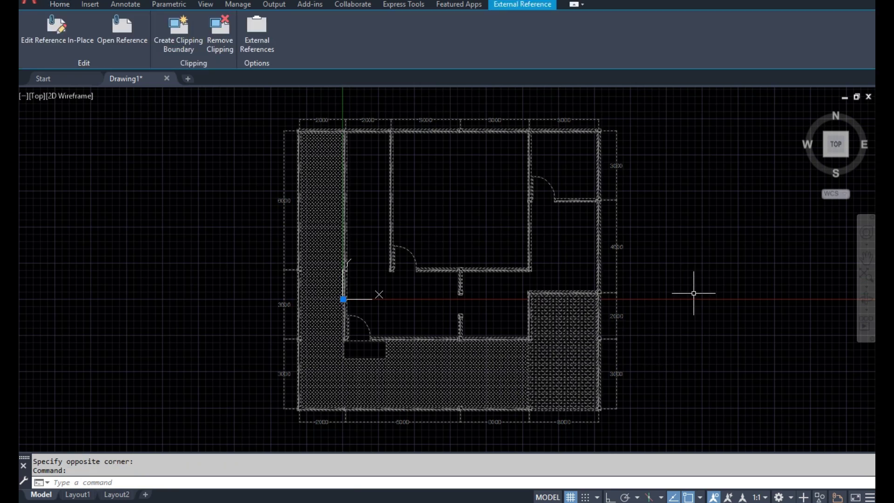
key(Escape)
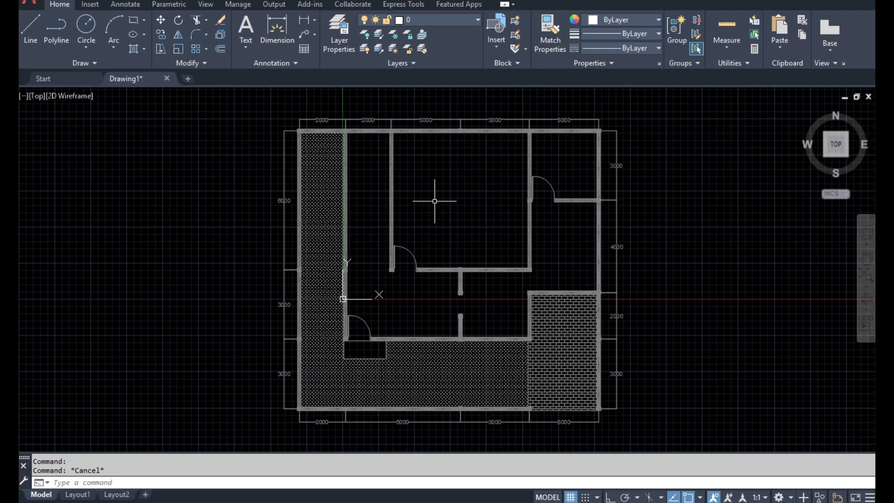
Create a DENAH text label and scale it down by 0.5
text(TEXT)
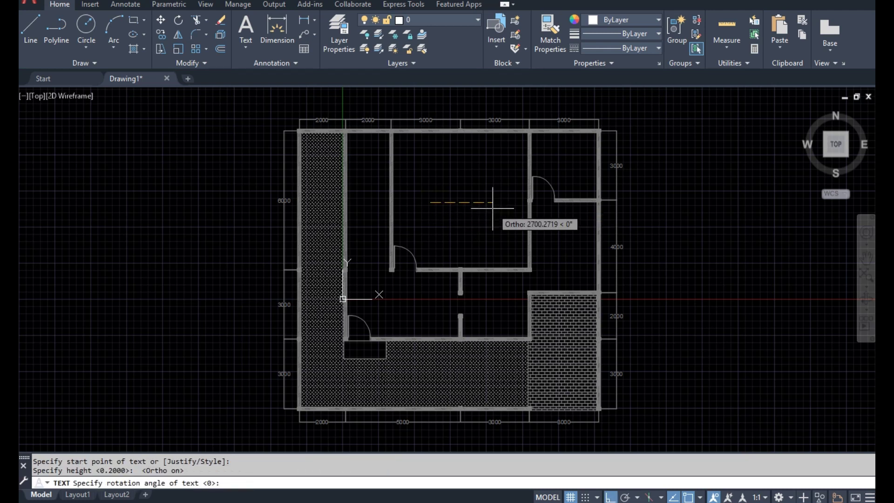
key(Return)
click(473, 201)
key(Return)
text(DENAH)
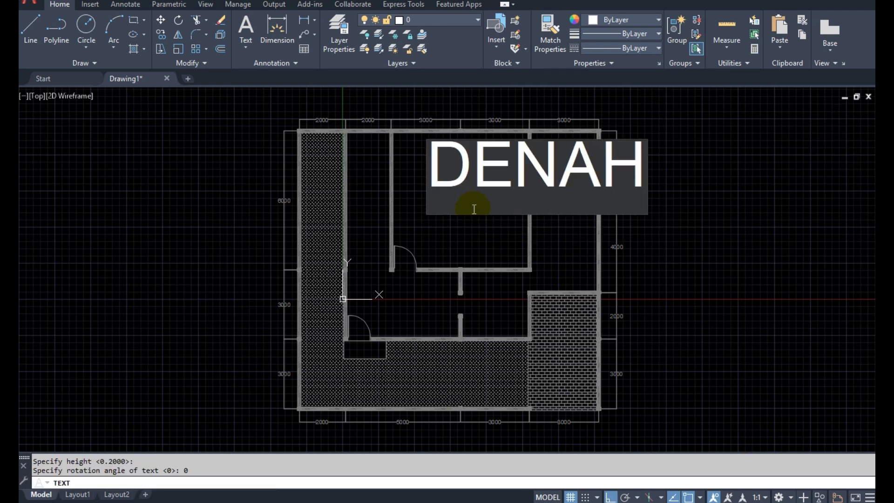
key(Escape)
click(469, 170)
text(0.5)
key(Return)
Rename the label to RUANG TIDUR and copy it into four other rooms
double_click(482, 206)
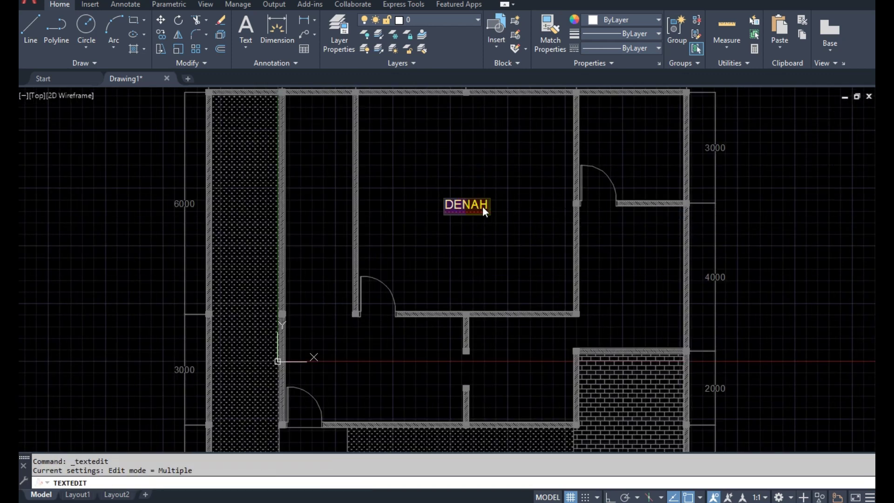
text(RUANG TIDUR)
click(422, 318)
click(508, 318)
click(584, 252)
click(443, 389)
key(Escape)
Rename copied labels to DAPUR, KAMAR MANDI, RUANG MAKAN, RUANG TAMU and RUANG KELUARGA
double_click(378, 232)
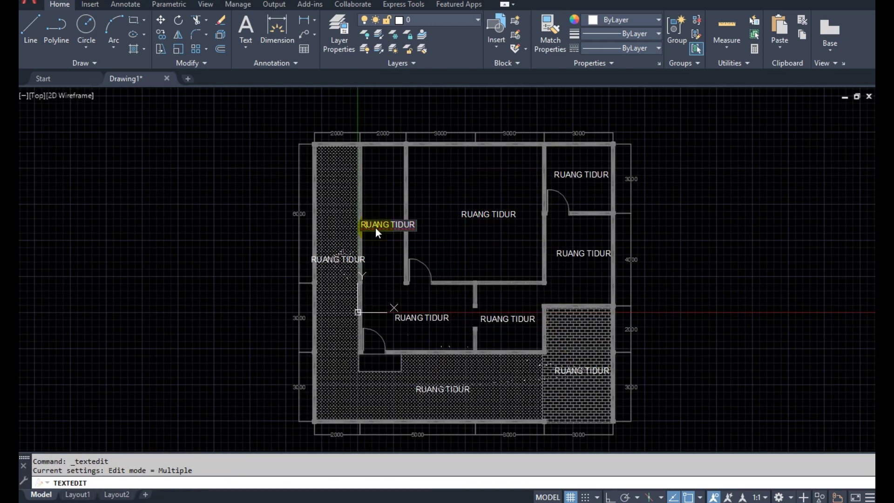
click(583, 253)
text(DAPUR)
click(581, 175)
text(KAMAR MANDI)
click(507, 318)
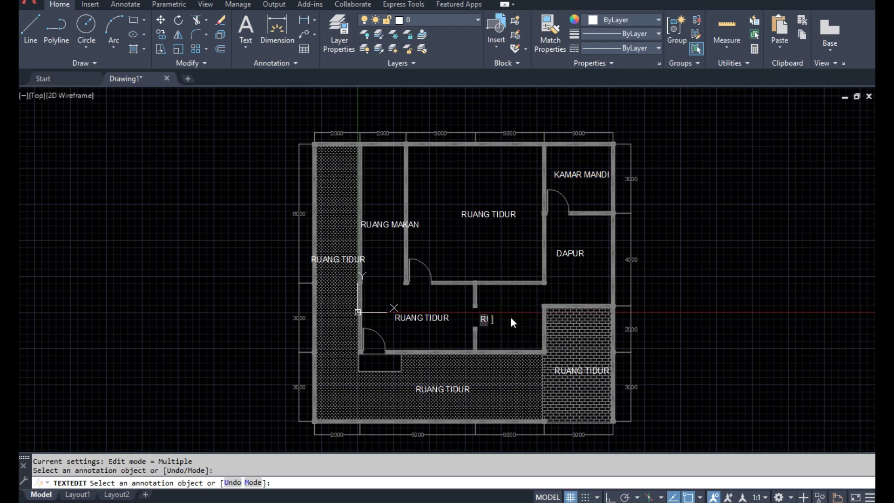
text(RUANG MAKAN)
click(421, 317)
text(RUANG TAMU)
click(379, 224)
scroll(378, 233, up, 4)
text(RUANG KELUARGA)
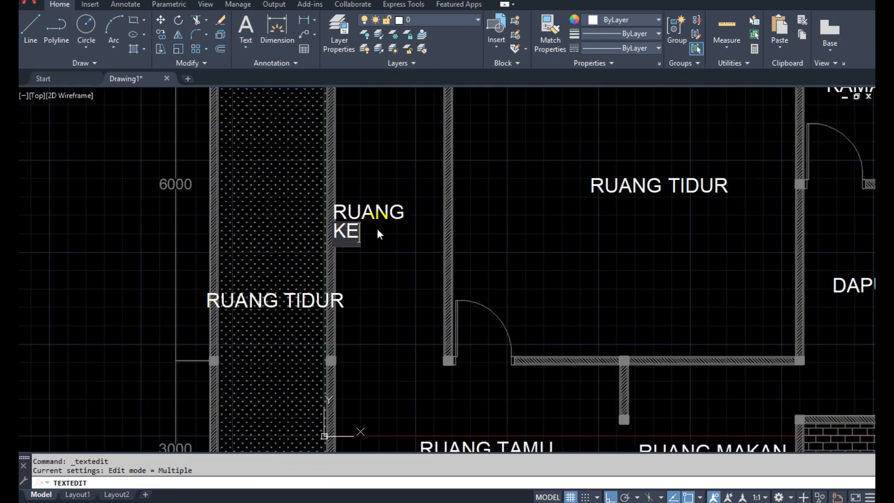
Rename the remaining labels TAMAN and CARPORT, and make the title DENAH SKALA 1: 100
click(279, 303)
scroll(289, 306, down, 3)
click(399, 419)
text(TAMAN)
click(618, 389)
text(CARPORT)
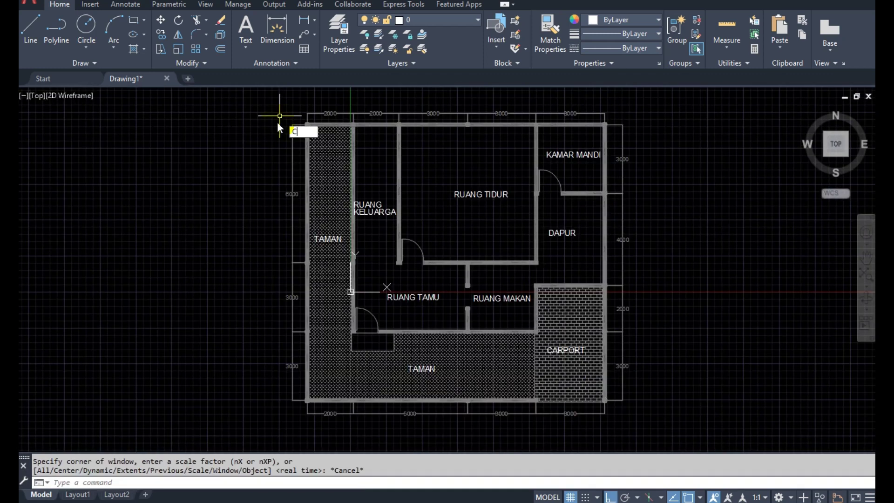
scroll(343, 322, up, 3)
text(ENAH SKALA 1: 100)
key(Return)
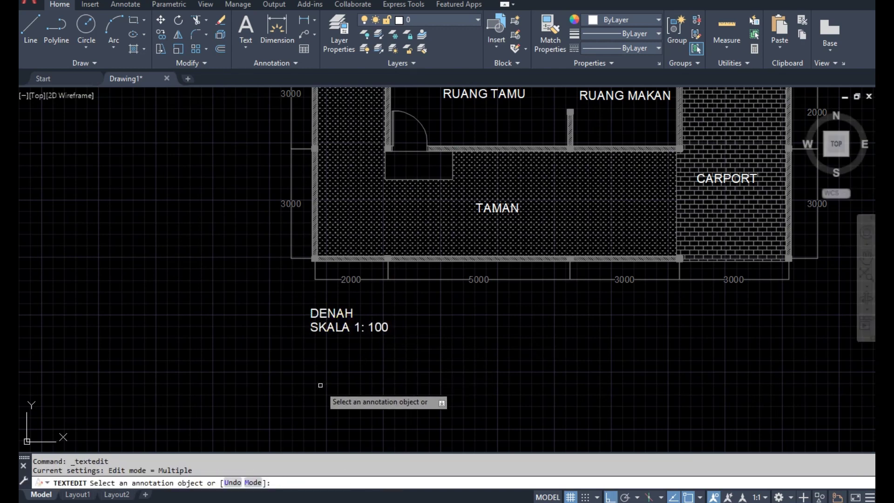
scroll(326, 398, down, 3)
middle_drag(353, 335, 348, 395)
scroll(348, 395, down, 2)
key(Return)
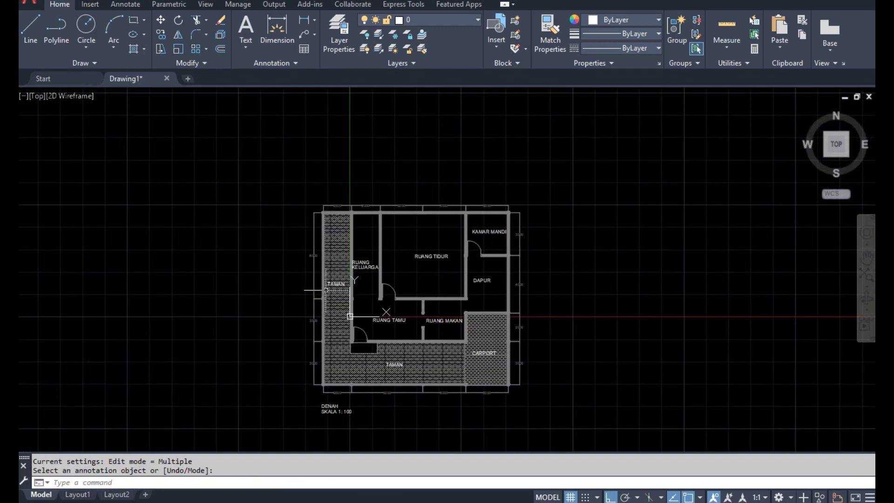
Zoom to a window framing the labelled plan and its title
text(z)
key(Return)
click(298, 199)
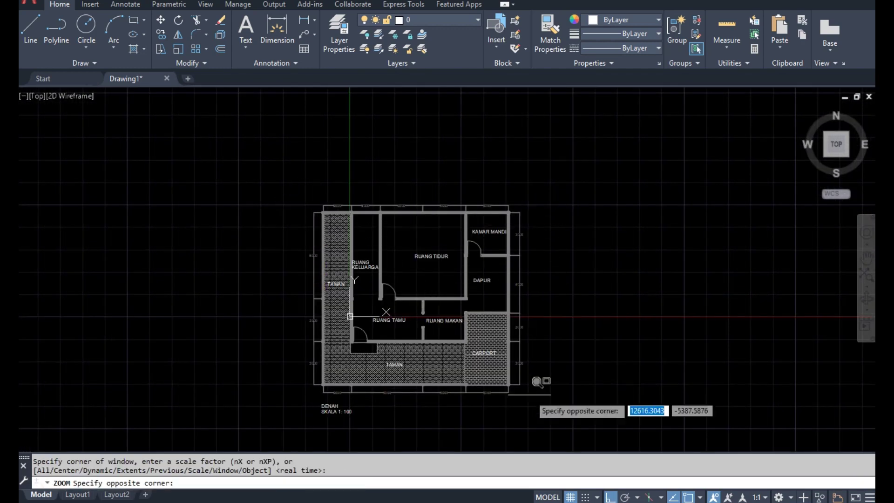
click(532, 419)
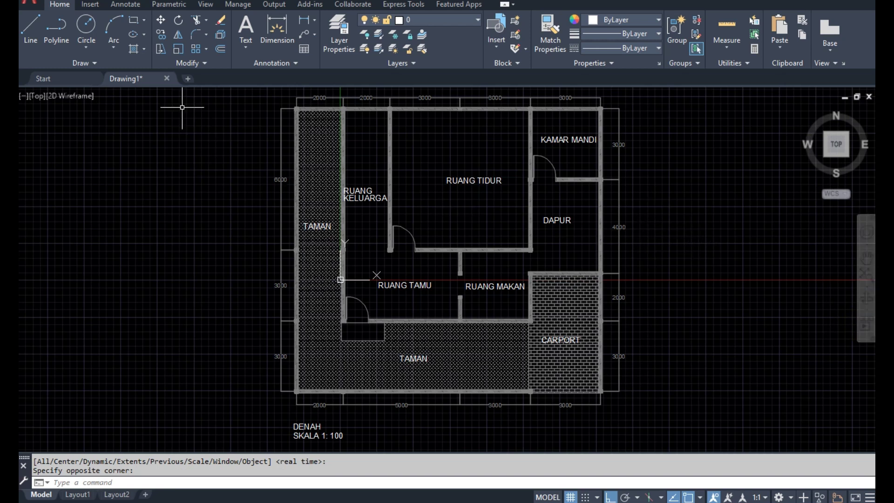
Save the labelled plan as DENAH UMUM
click(29, 4)
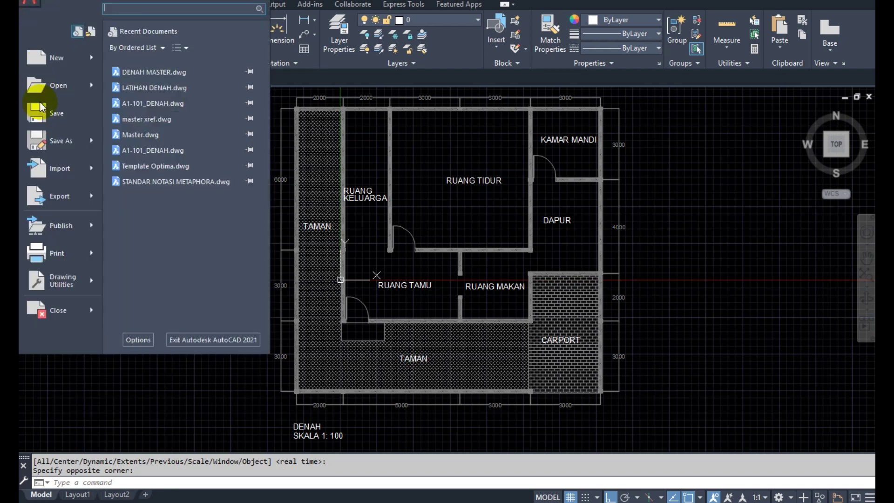
click(44, 147)
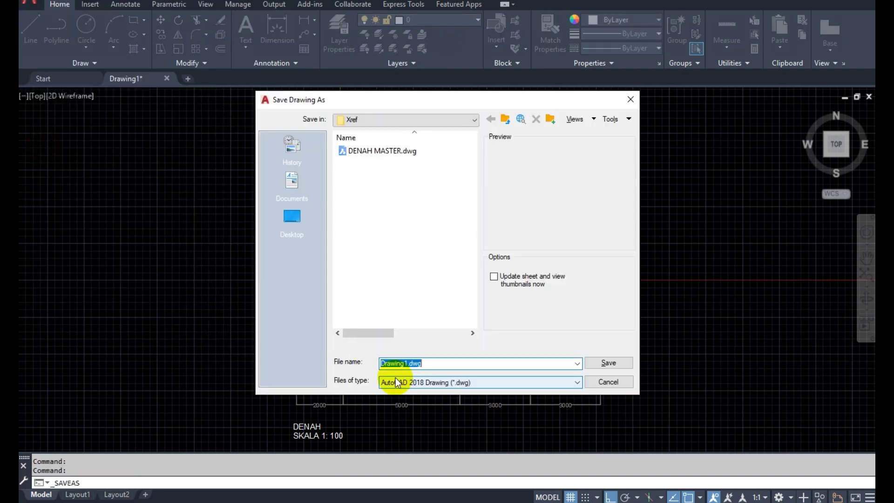
text(DENAH )
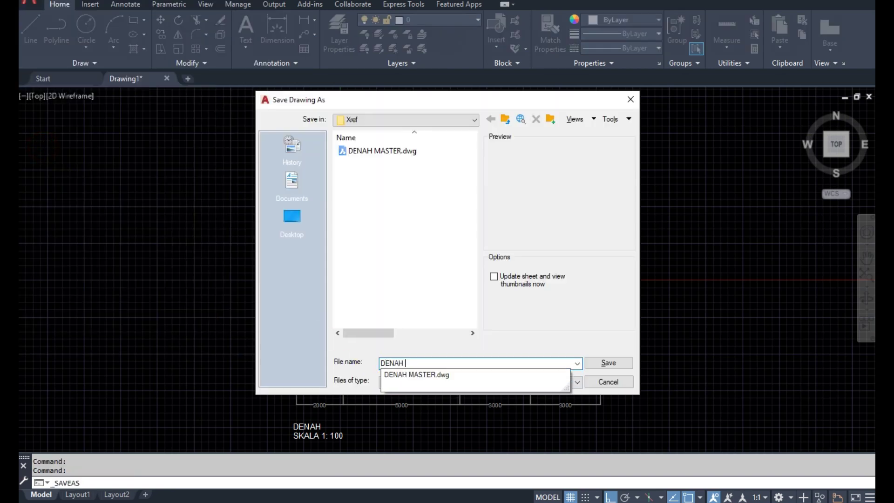
text(UMUM)
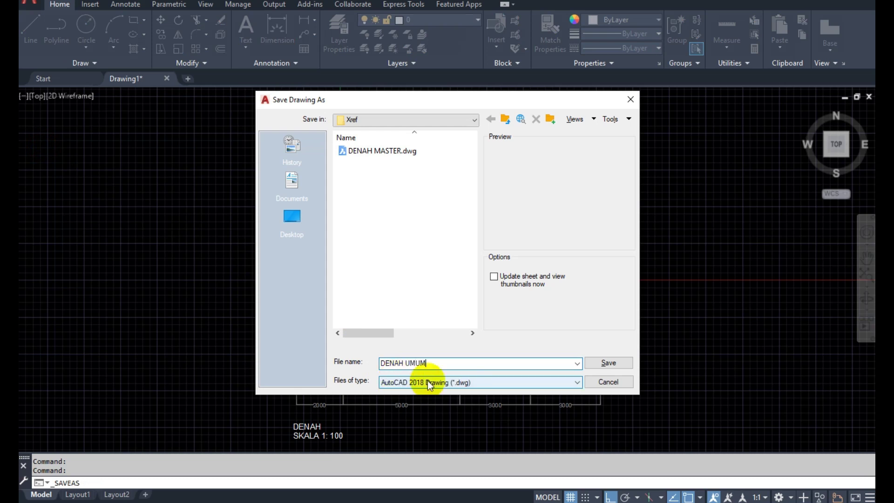
click(606, 363)
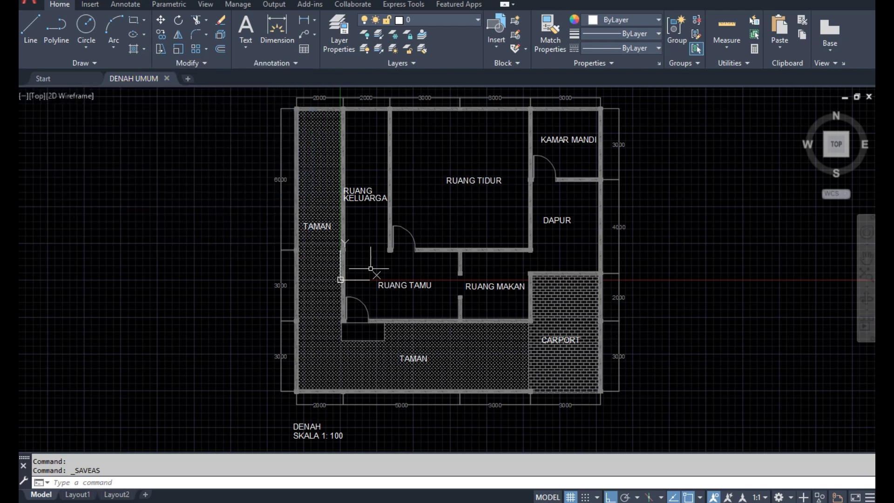
Save a further copy named DENAH PLAFON in the Xref folder
click(29, 4)
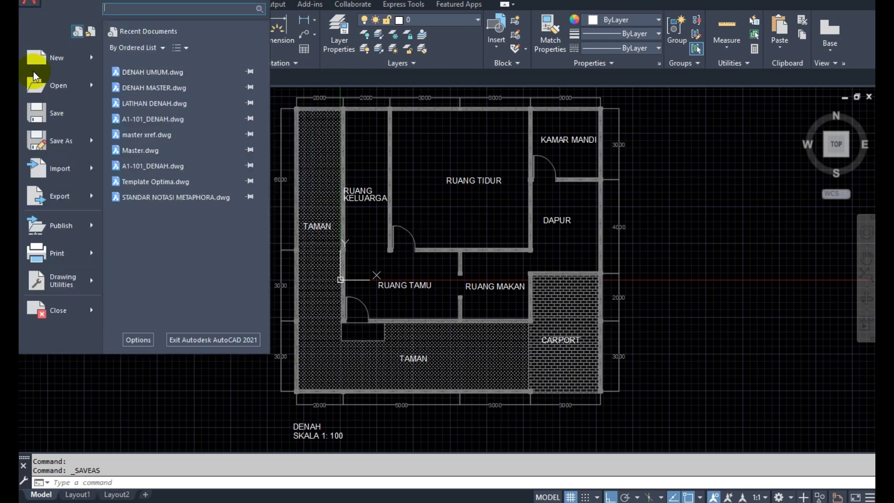
click(44, 145)
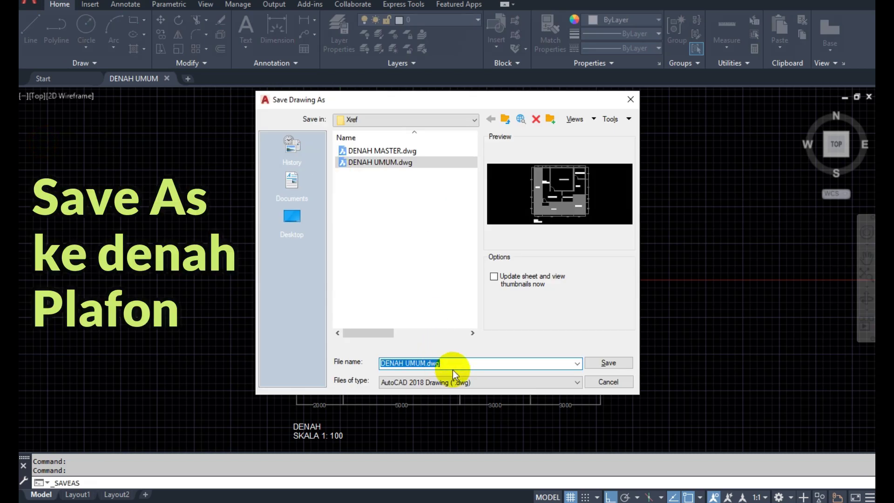
text(DENAH PLAFON)
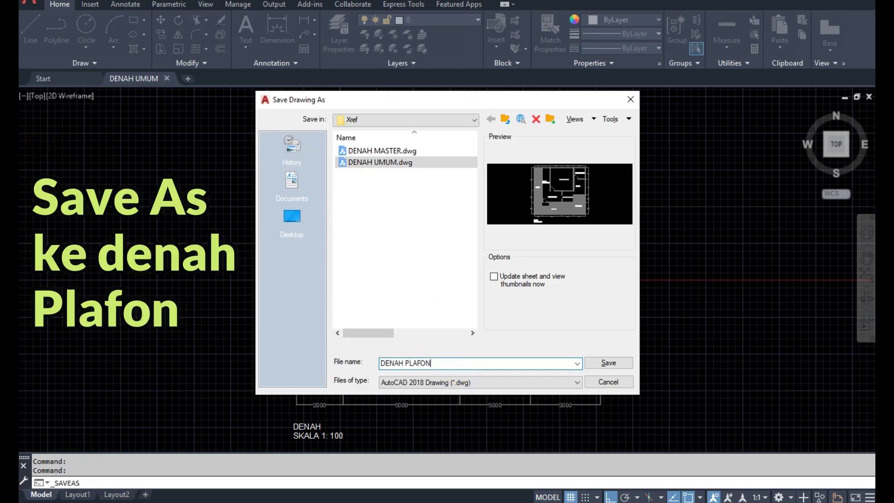
key(Return)
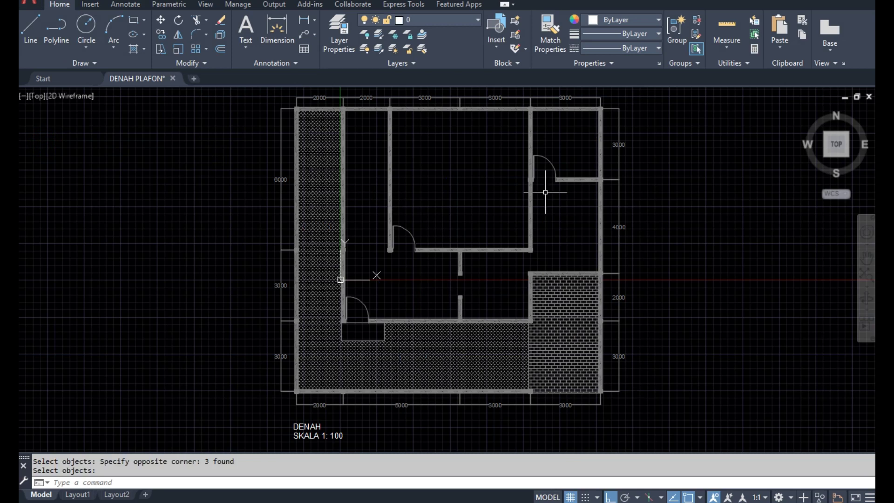
Retitle the drawing heading to DENAH PLAFON
double_click(309, 427)
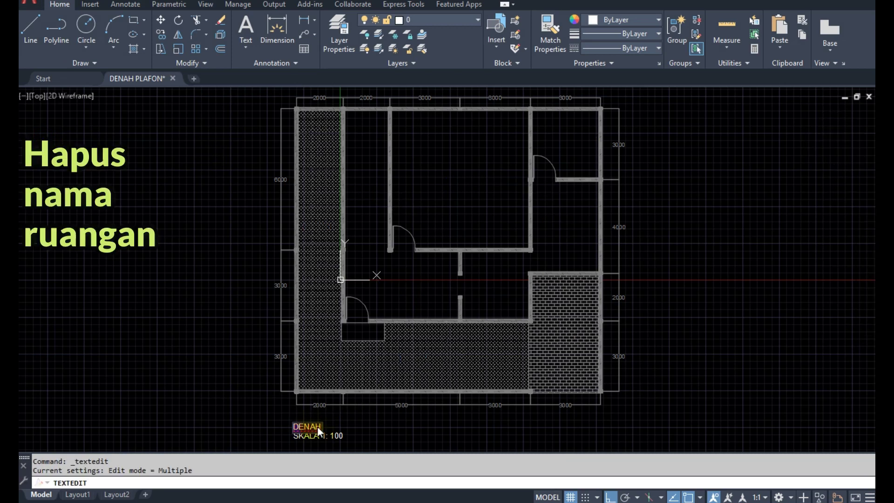
scroll(326, 421, up, 5)
text( PL)
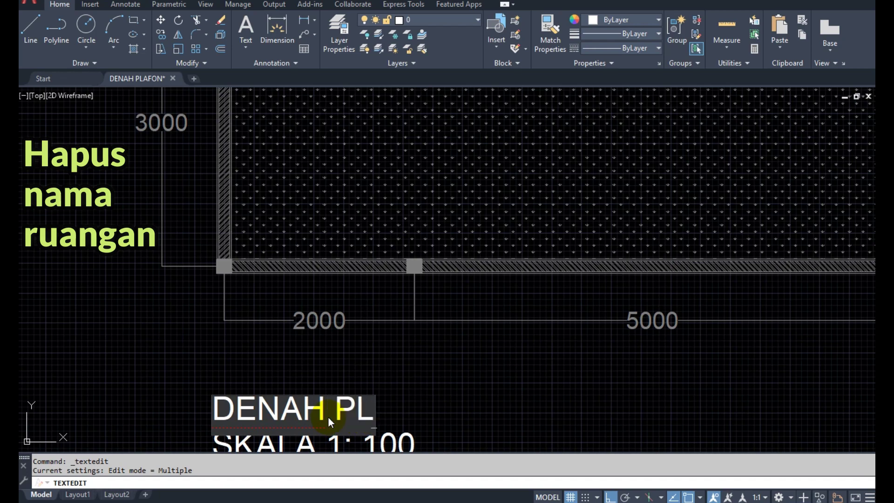
text(AFON)
click(534, 425)
scroll(419, 270, down, 10)
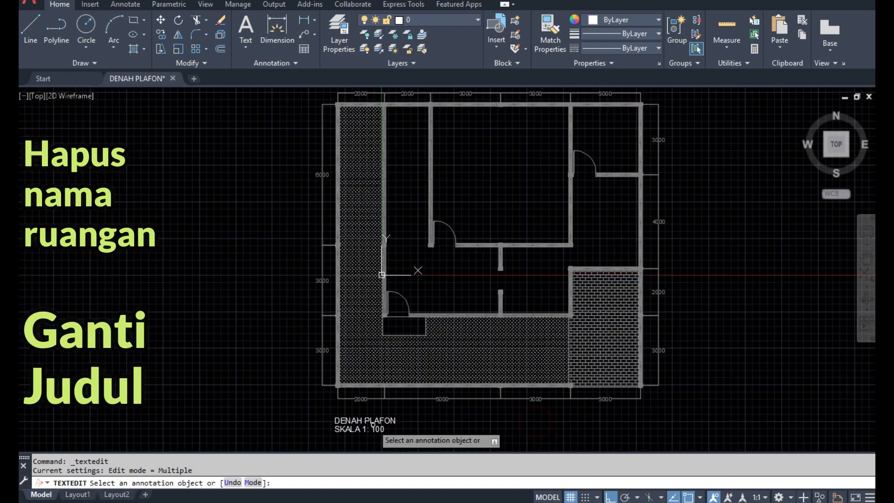
key(Escape)
Draw a small square rectangle over the lower-left wall corner with RECTANG
text(rec)
key(Return)
scroll(419, 187, up, 5)
click(365, 100)
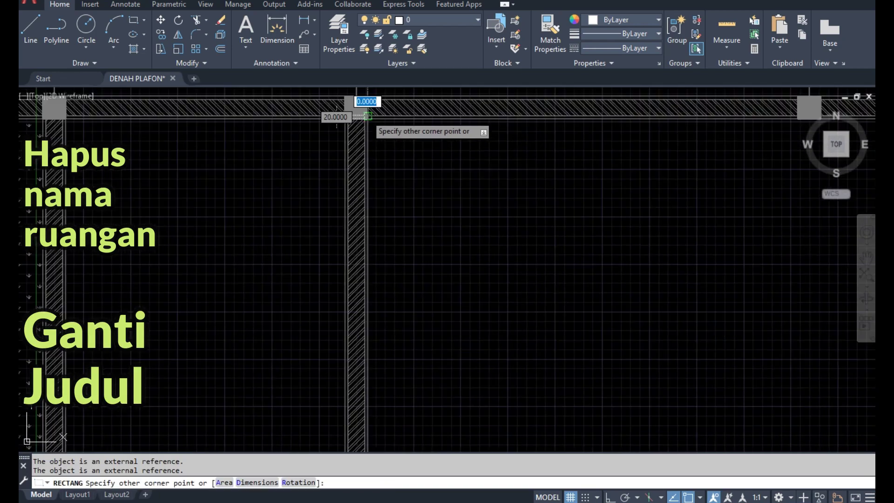
scroll(392, 430, up, 3)
scroll(375, 430, down, 3)
scroll(646, 337, up, 4)
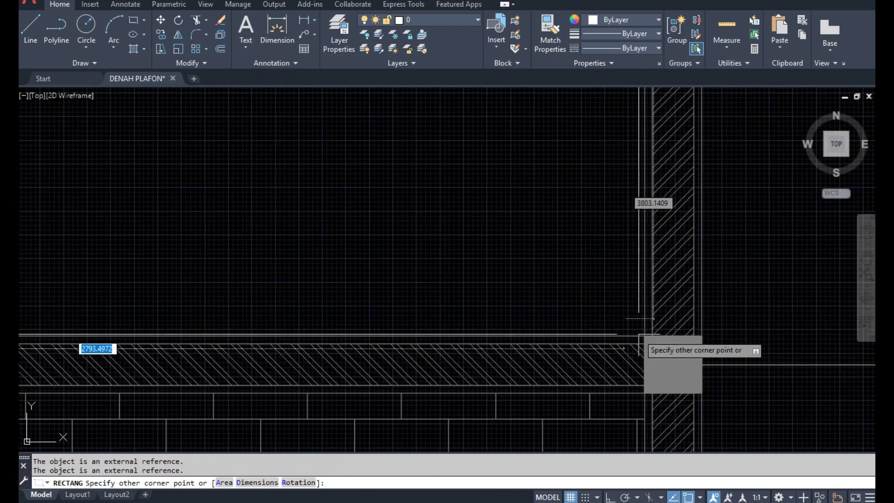
click(645, 336)
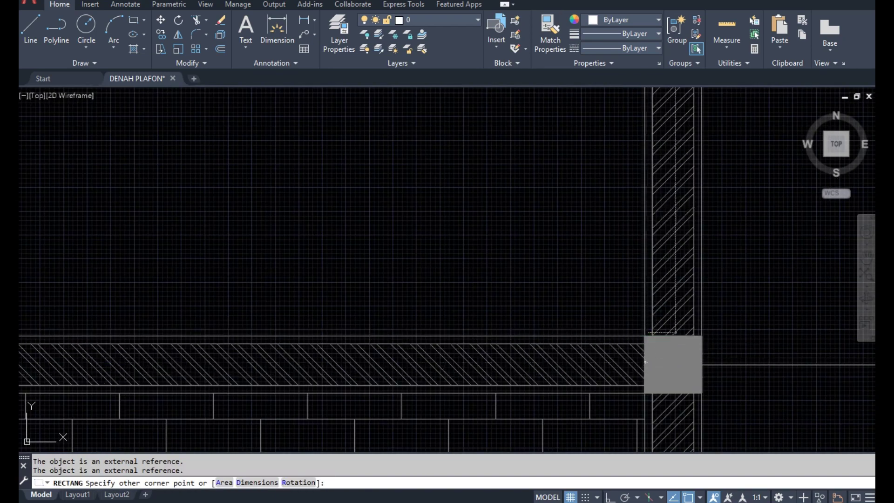
scroll(646, 326, down, 5)
scroll(645, 321, down, 2)
scroll(539, 295, up, 2)
scroll(479, 251, up, 1)
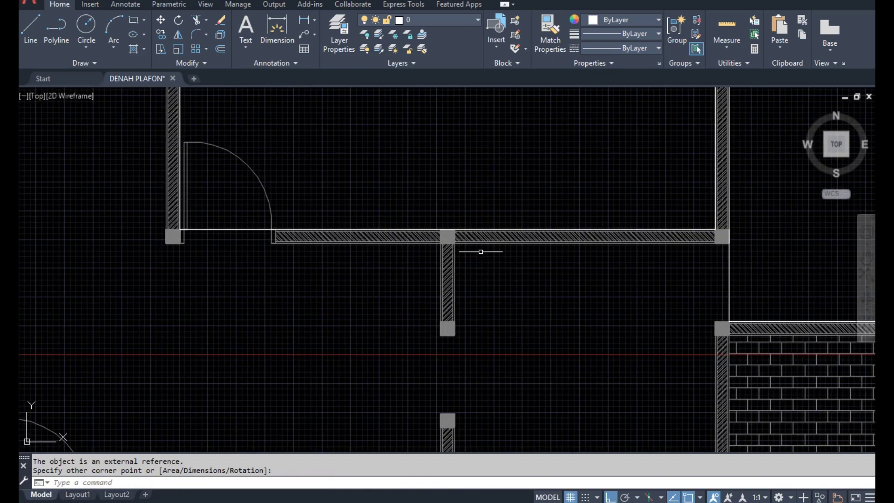
scroll(553, 263, up, 1)
scroll(496, 240, up, 2)
scroll(509, 233, up, 2)
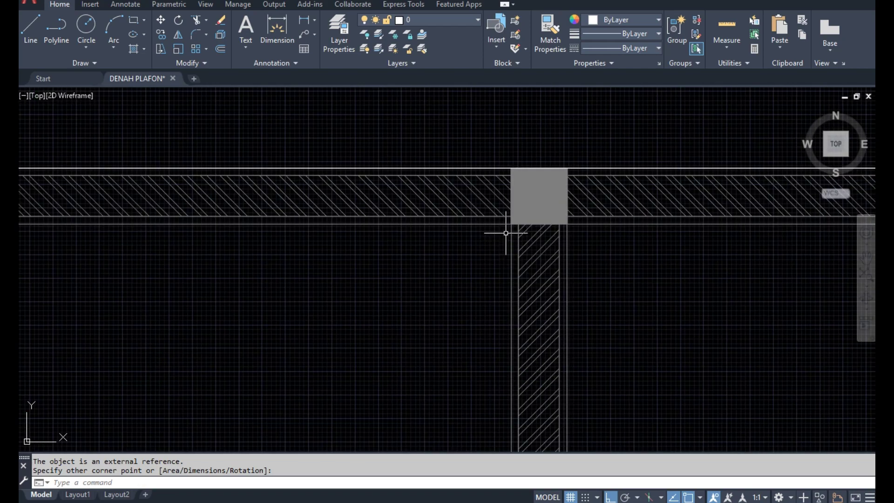
Draw two more rectangles from the column corners to close the wall openings, then start HATCH
key(Return)
click(510, 187)
scroll(514, 217, down, 4)
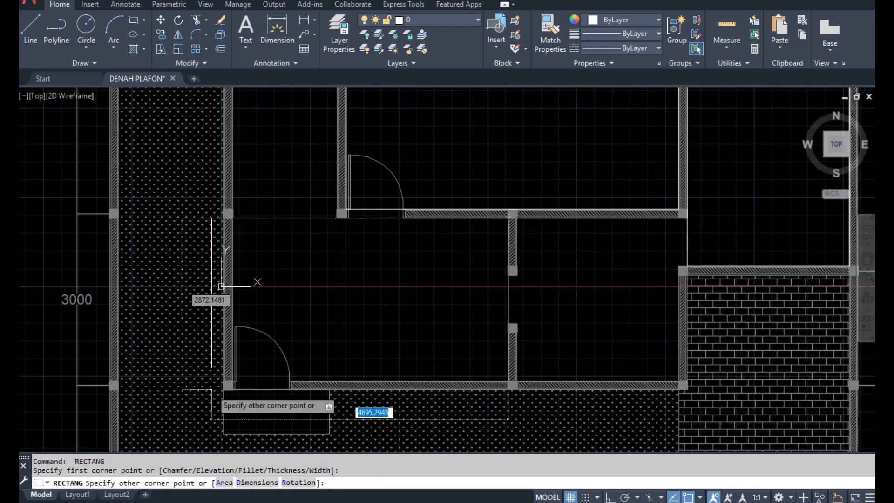
scroll(200, 381, up, 3)
scroll(261, 368, up, 2)
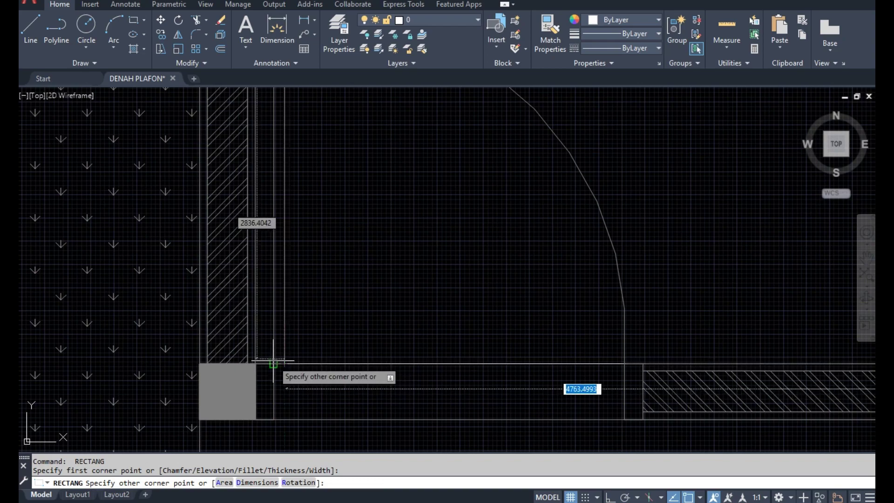
click(273, 365)
scroll(251, 380, down, 3)
click(250, 380)
key(Escape)
key(Return)
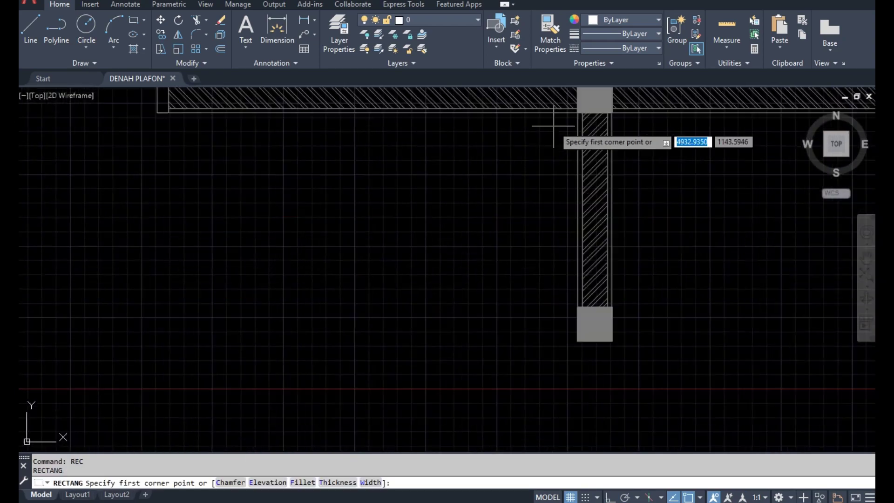
click(551, 124)
click(110, 379)
scroll(287, 358, down, 5)
scroll(286, 358, up, 5)
scroll(255, 176, down, 5)
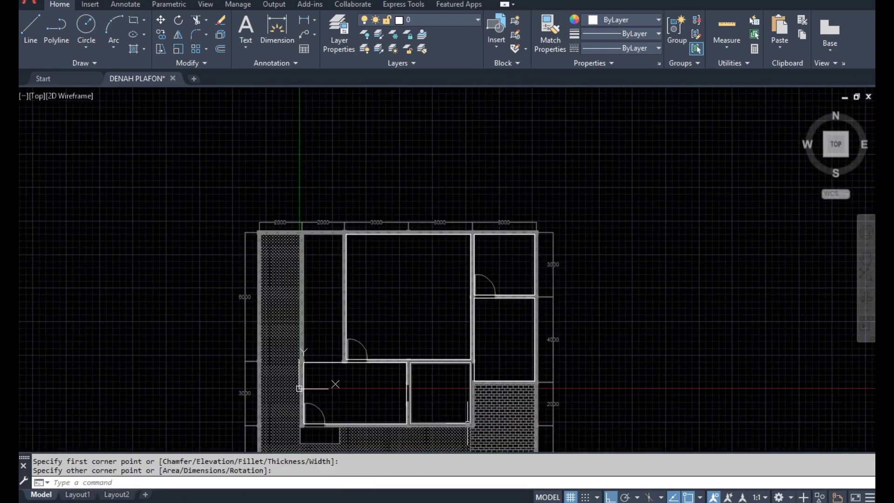
scroll(299, 175, up, 4)
scroll(299, 176, down, 2)
middle_drag(300, 176, 386, 239)
text(h)
key(Return)
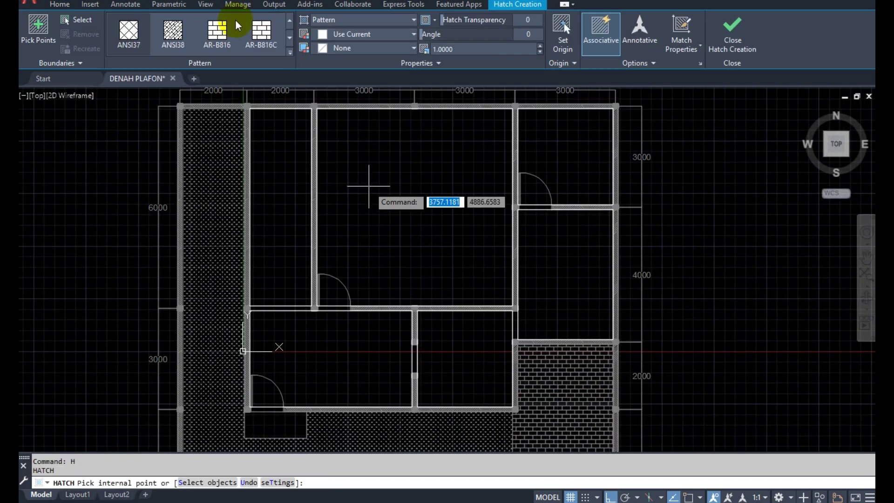
Fill the room with the block ceiling hatch pattern
click(279, 256)
key(Return)
scroll(419, 256, down, 3)
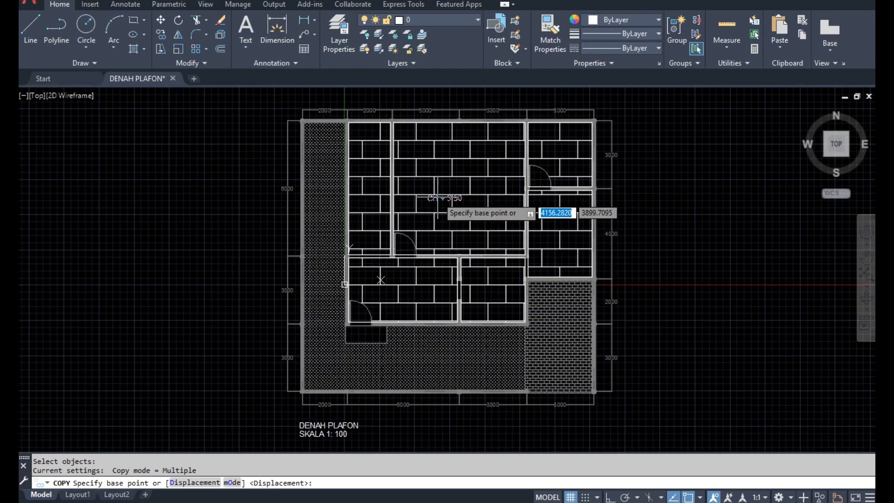
Copy the CH + 3.50 label into two more rooms and save the drawing
click(421, 192)
click(554, 145)
click(552, 218)
key(Escape)
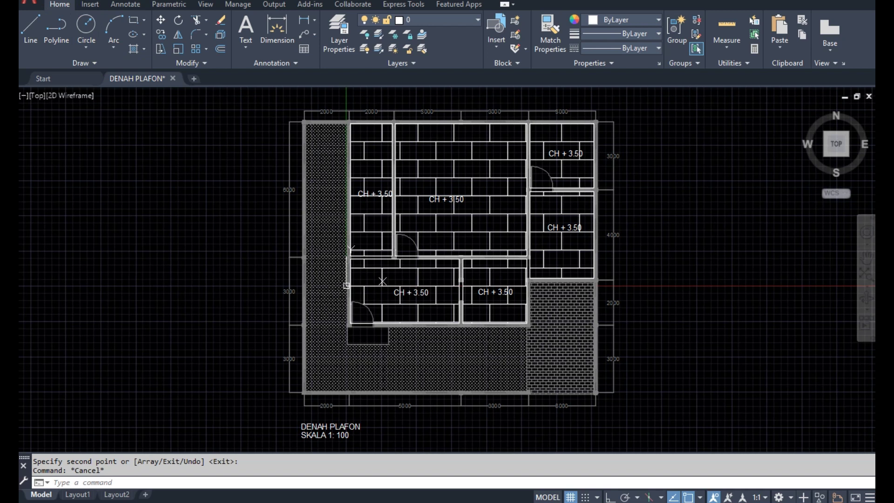
key(ctrl+s)
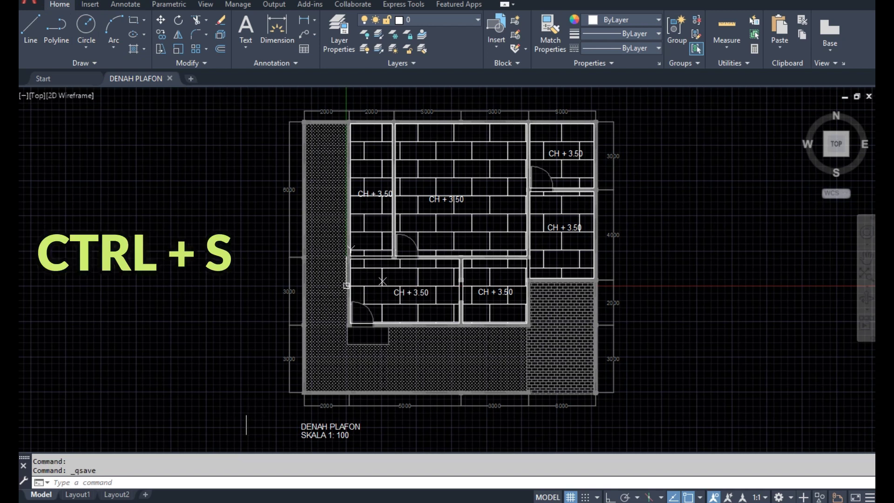
Save the ceiling plan as a copy named DENAH POLA LANTAI.dwg
click(28, 3)
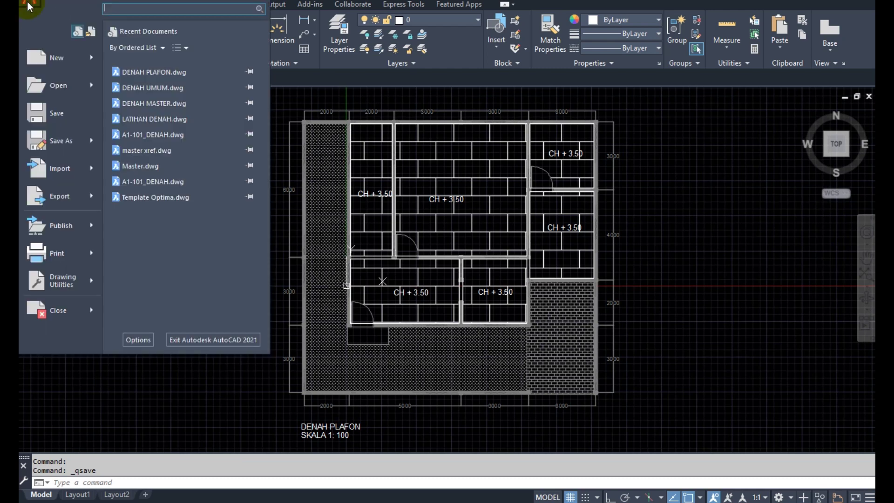
click(40, 144)
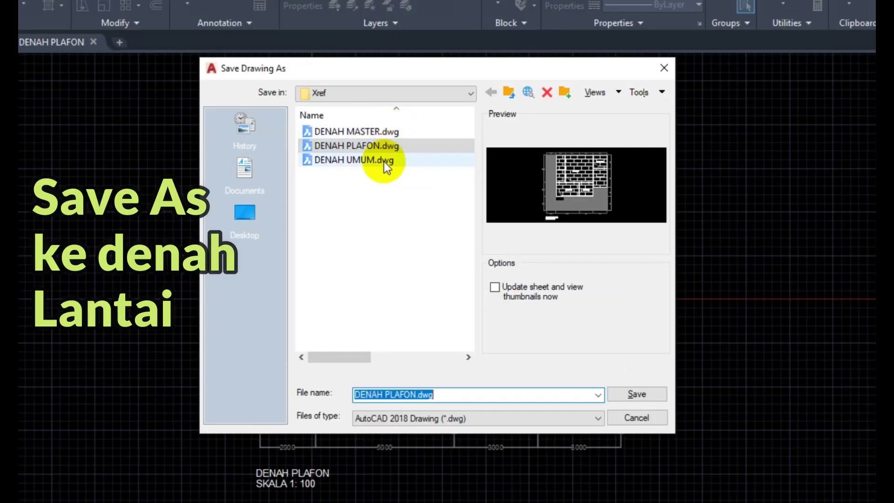
drag(454, 394, 387, 396)
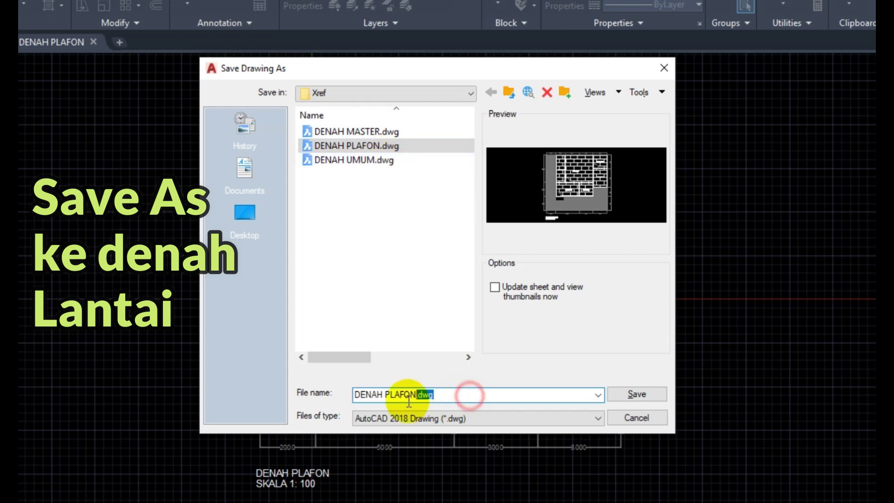
text(LANTAI)
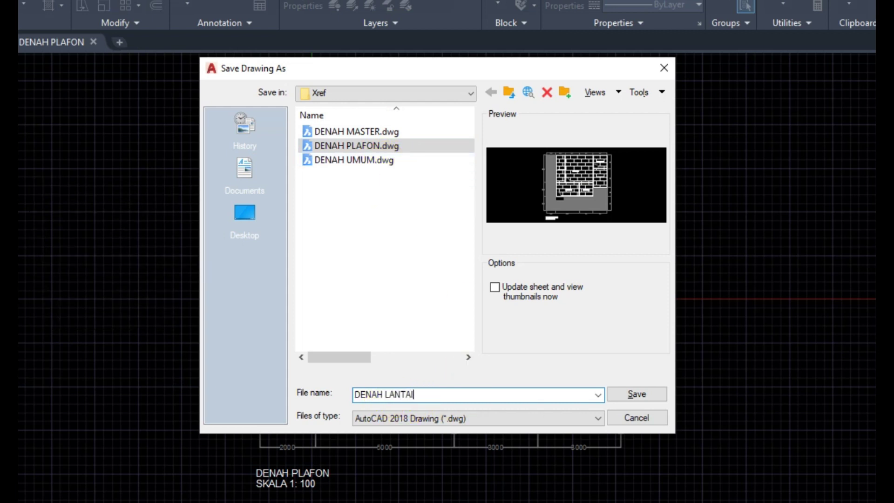
key(BackSpace)
key(BackSpace)
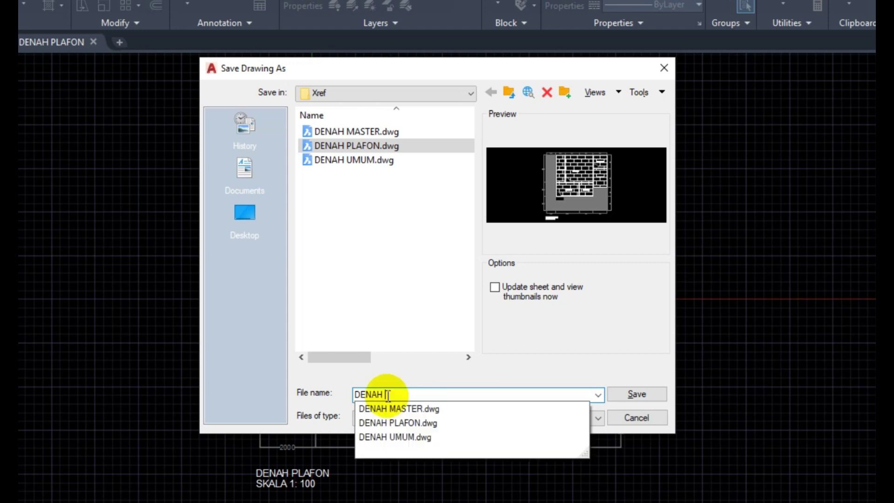
text(POLA LANTAI)
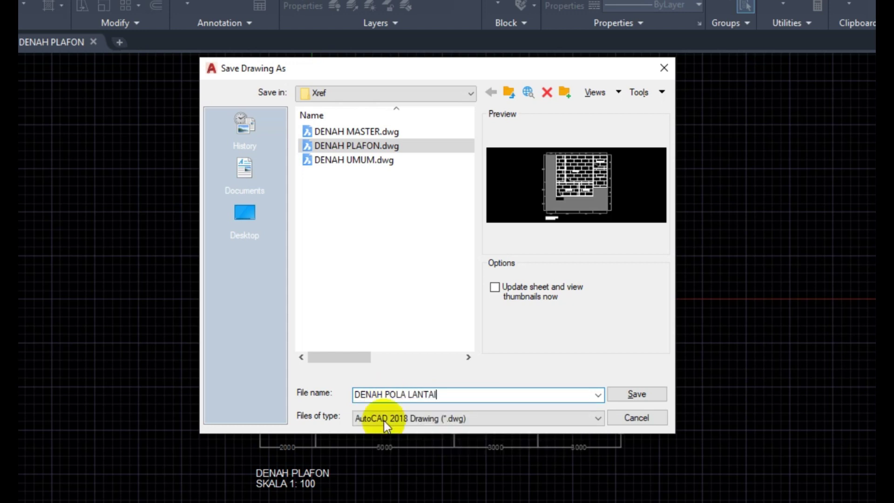
click(636, 396)
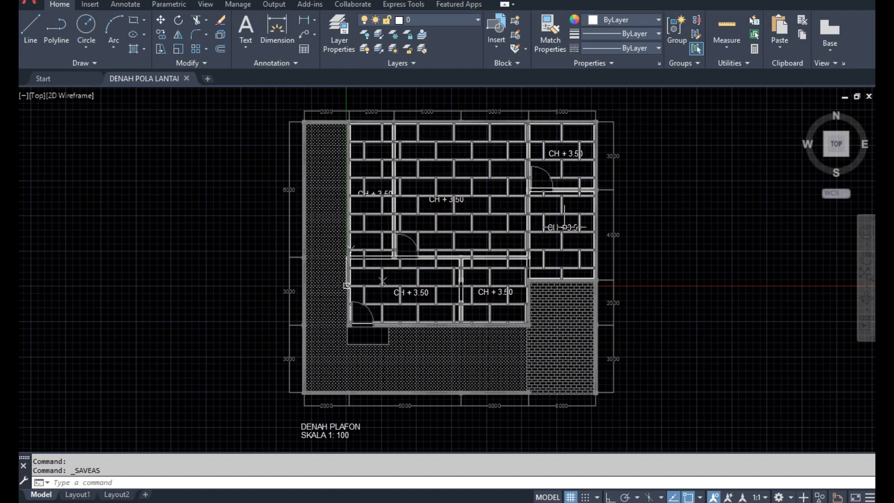
Change the plan title to DENAH POLA LANTAI
double_click(356, 427)
key(BackSpace)
key(BackSpace)
key(BackSpace)
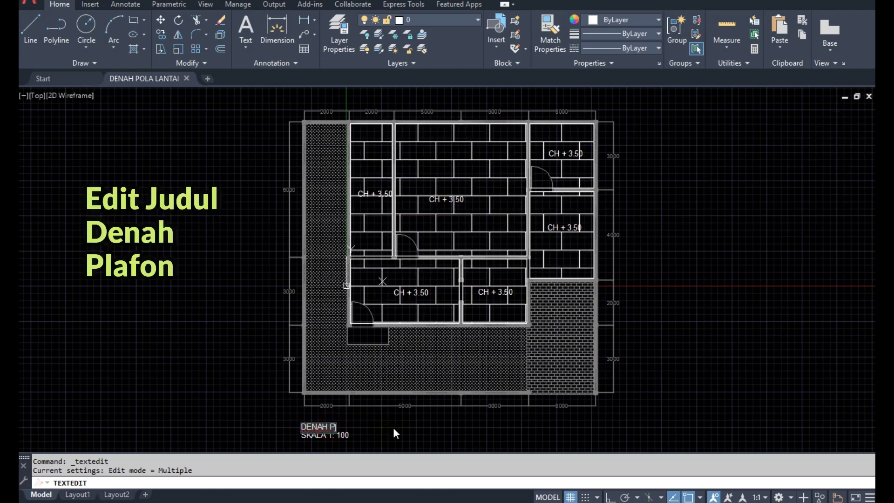
text(OLA LANTAI)
key(Return)
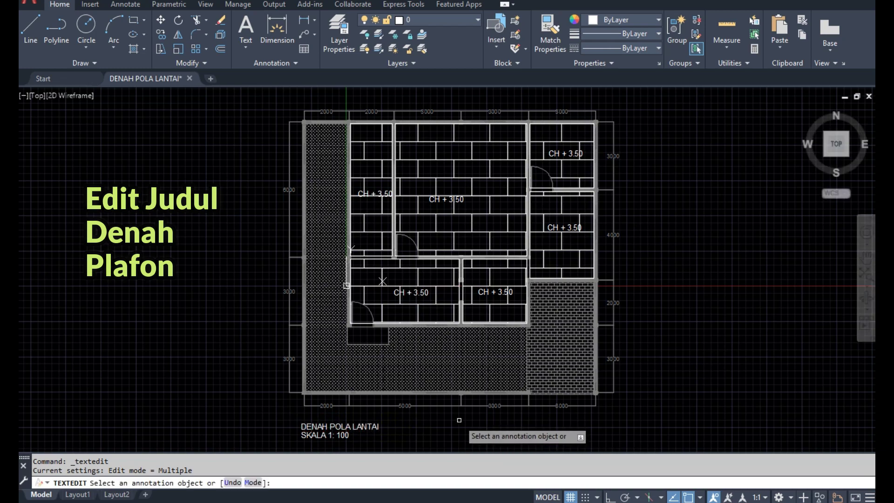
Change the room hatch to ANSI37 crosshatch at scale 2000
double_click(472, 224)
click(290, 52)
click(124, 114)
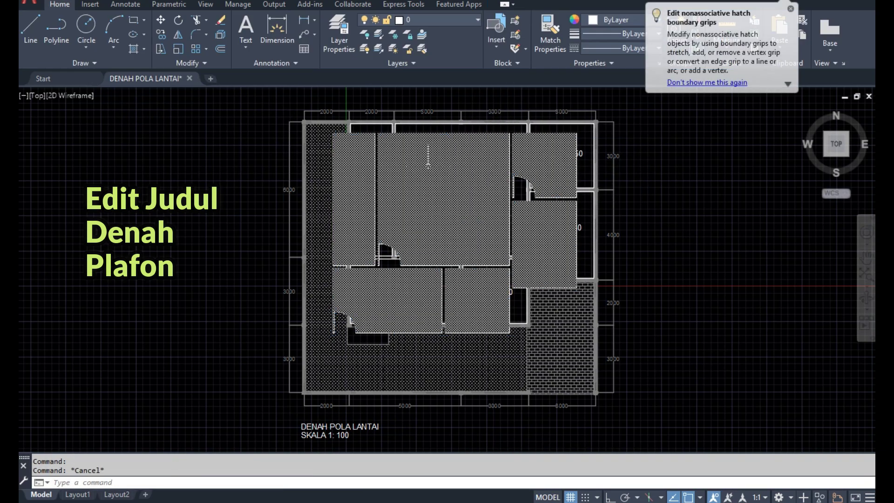
click(447, 49)
text(2000)
key(Return)
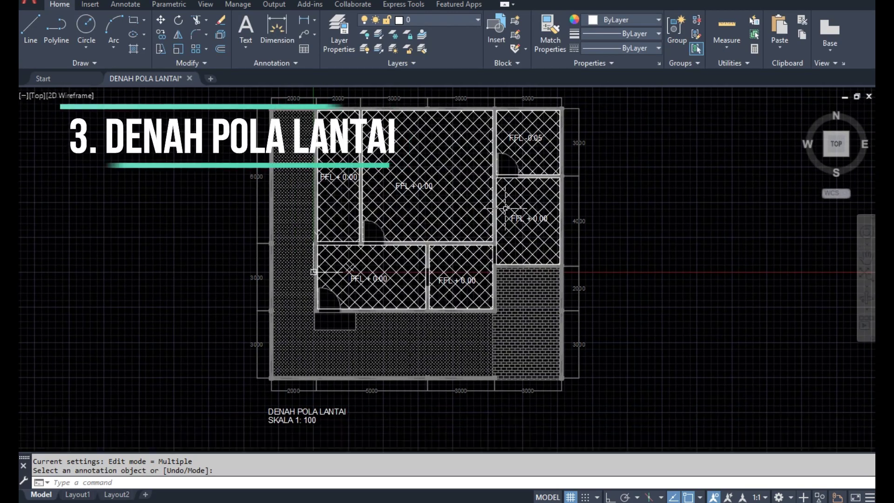
Zoom window to frame the whole floor plan and save the drawing
text(z)
key(Return)
click(240, 91)
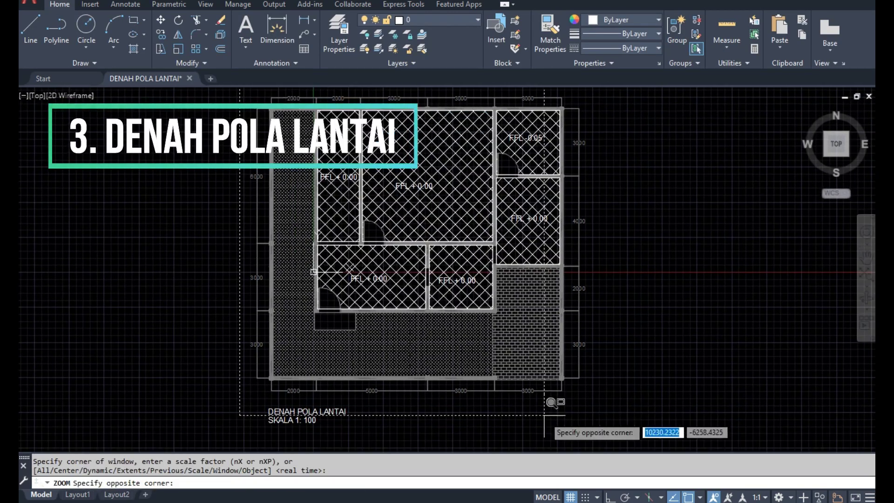
click(588, 427)
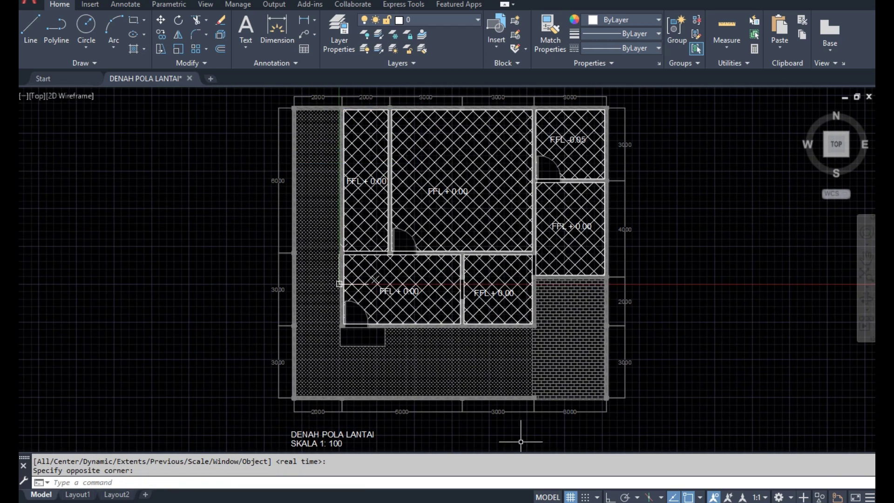
key(ctrl+s)
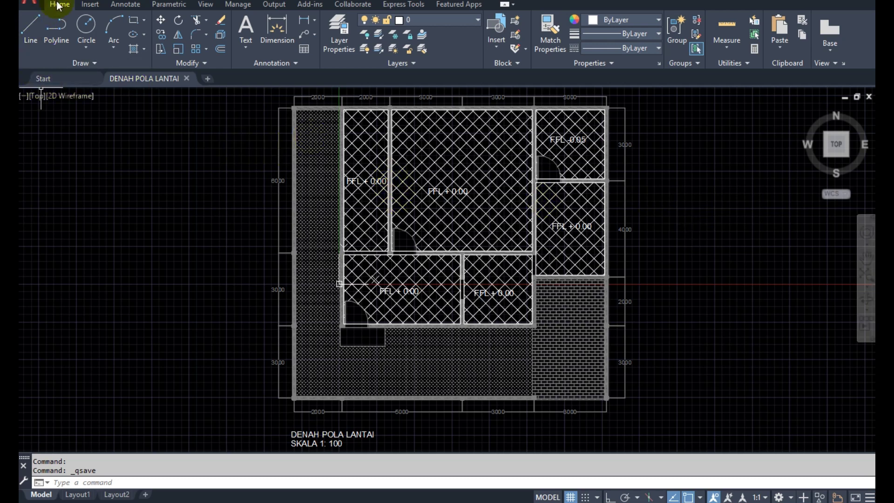
Save the drawing as a new file named DENAH KUSEN
click(37, 4)
click(49, 142)
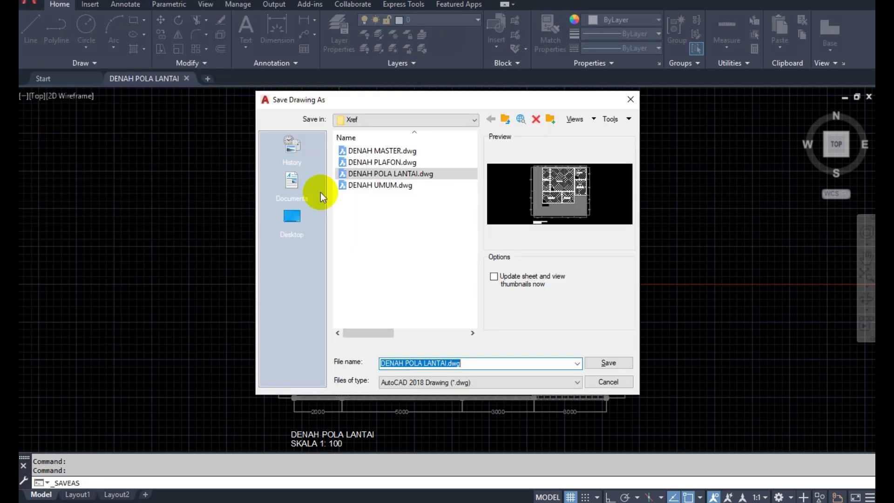
text(DENAH)
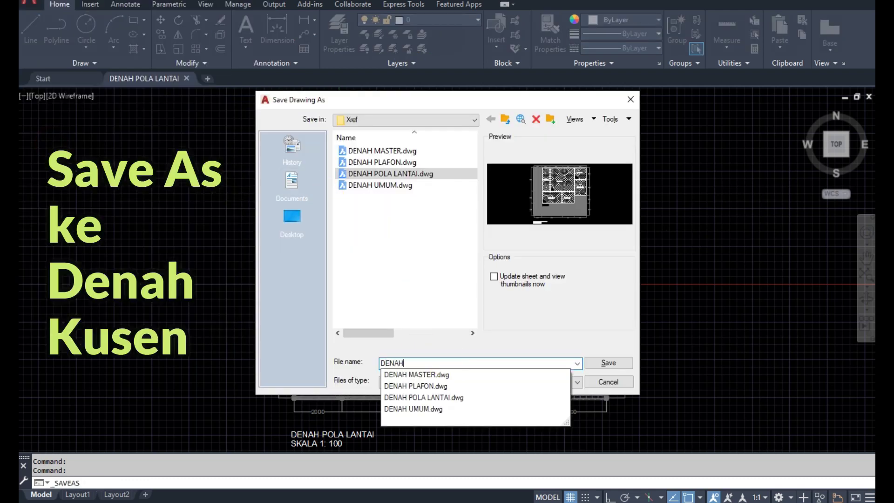
text( KUSEN)
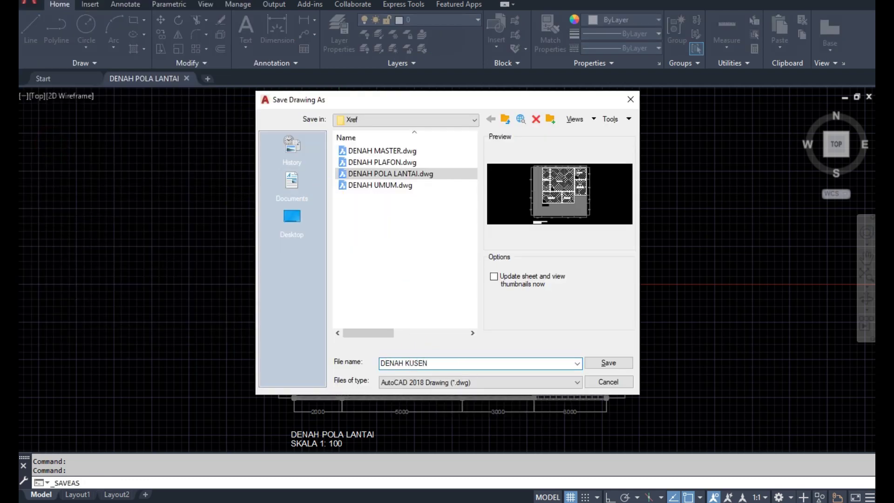
key(Return)
Erase the room floor hatches and retitle the plan DENAH KUSEN
key(Delete)
key(Delete)
key(ctrl+z)
text(c)
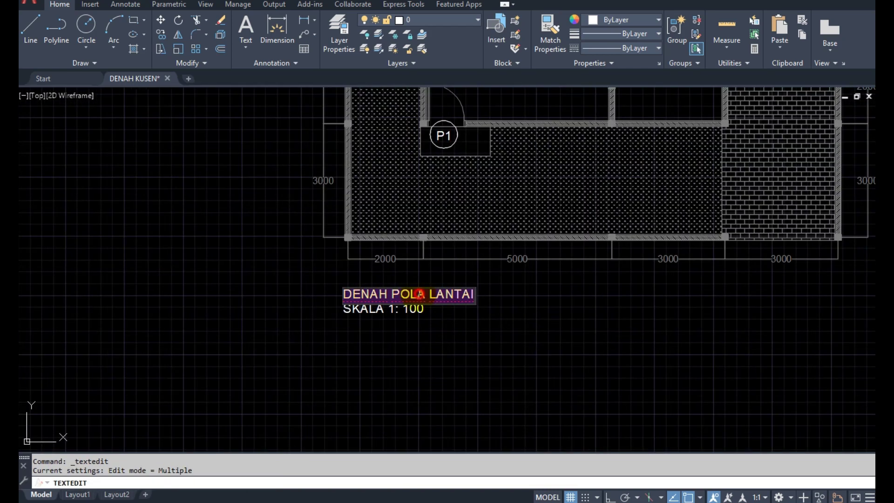
drag(393, 294, 600, 293)
text(KUSE)
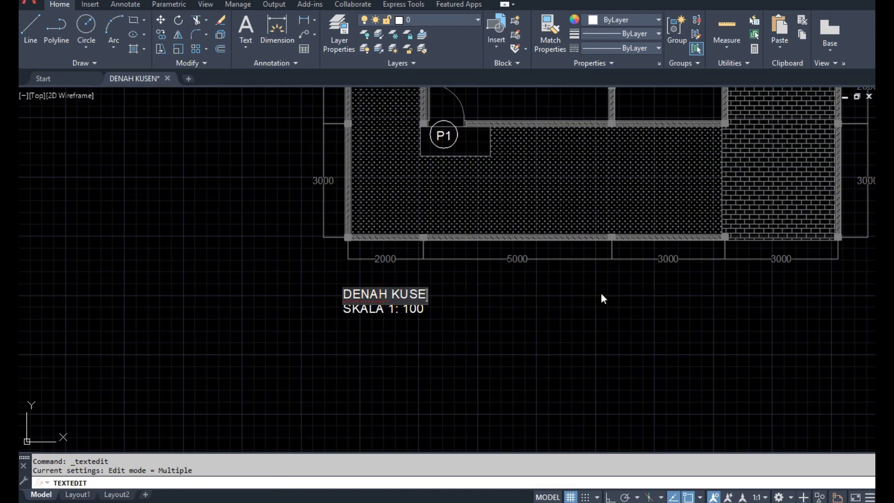
text(N)
click(601, 298)
scroll(368, 405, down, 5)
scroll(567, 316, up, 1)
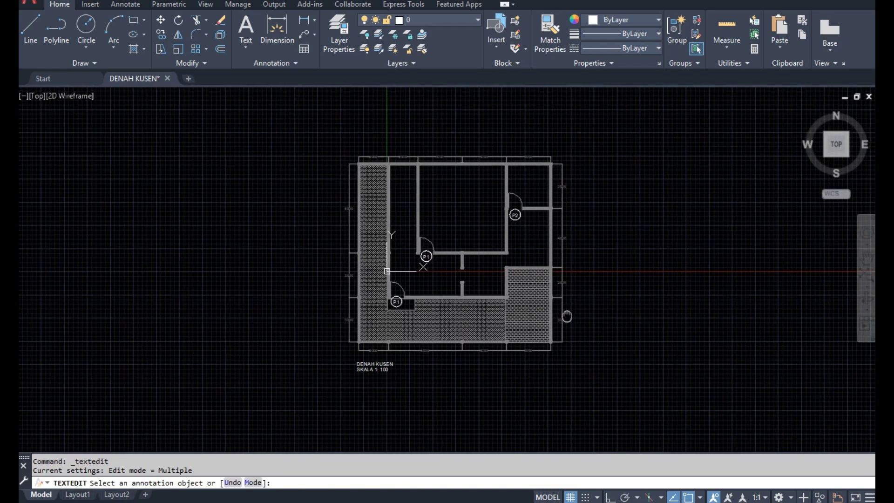
key(Escape)
Zoom window around the plan sheet and save DENAH KUSEN
text(z)
key(Return)
click(329, 143)
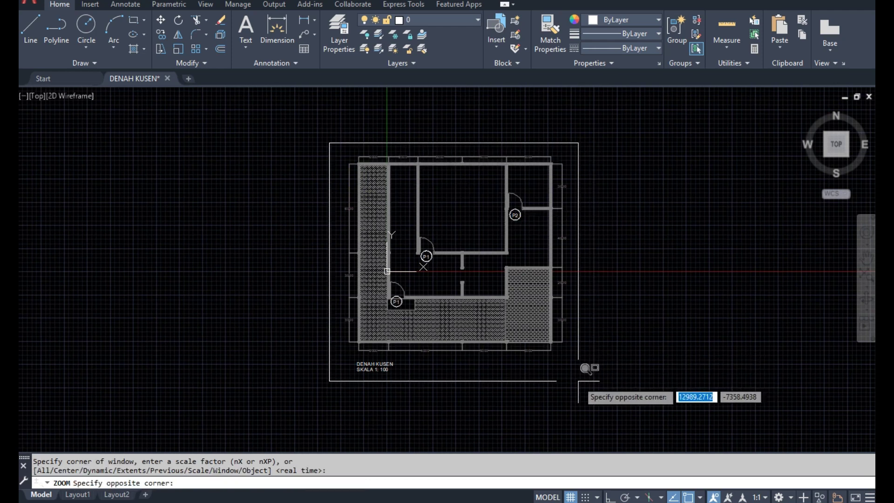
click(578, 381)
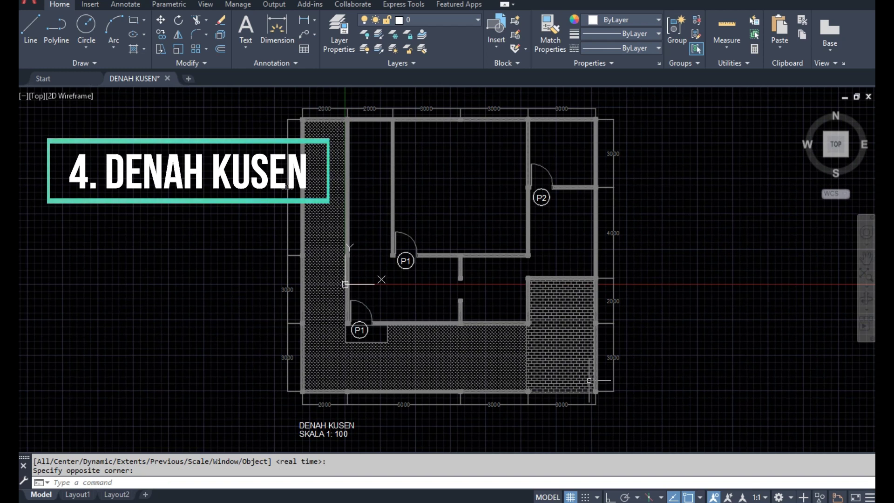
key(ctrl+s)
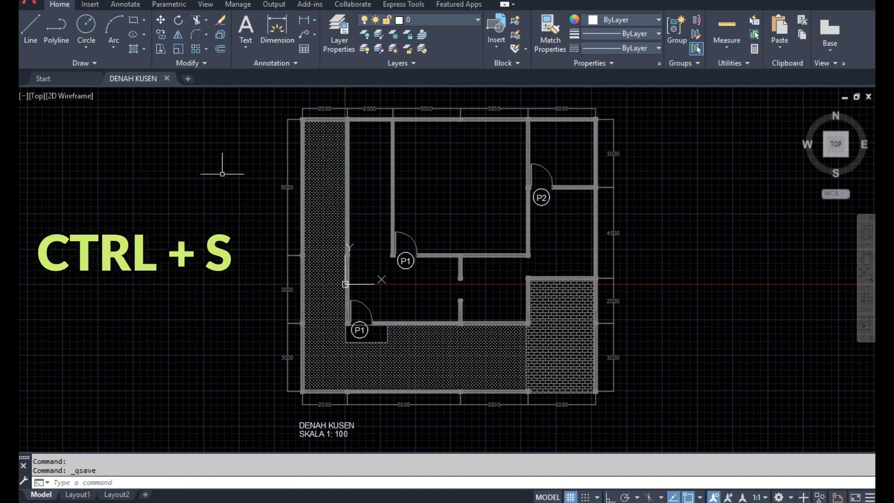
Close DENAH KUSEN and open DENAH MASTER.dwg
click(166, 79)
key(ctrl+o)
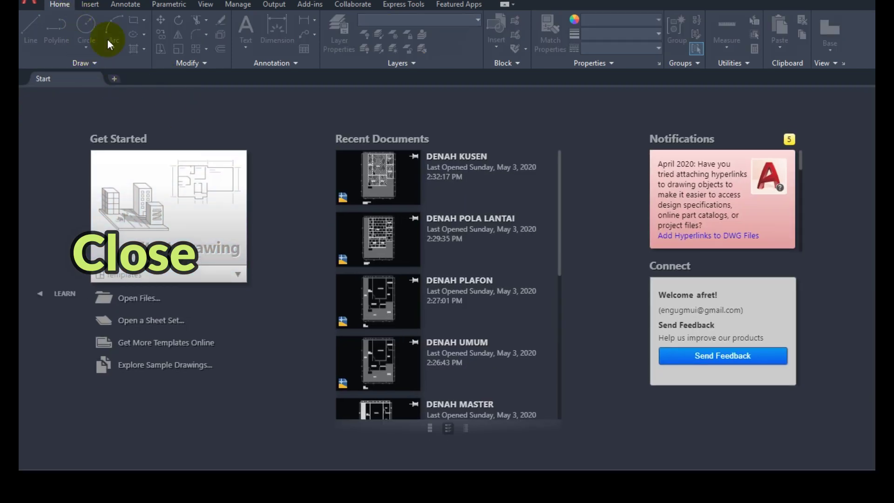
click(408, 163)
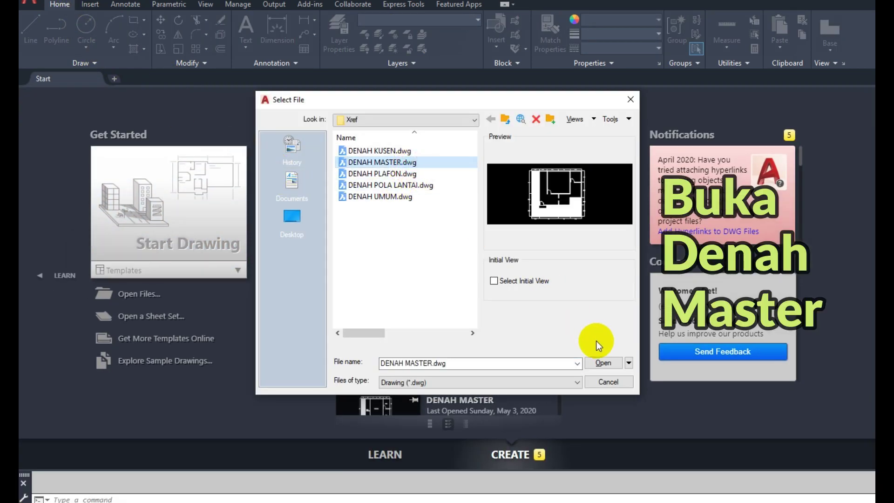
click(602, 362)
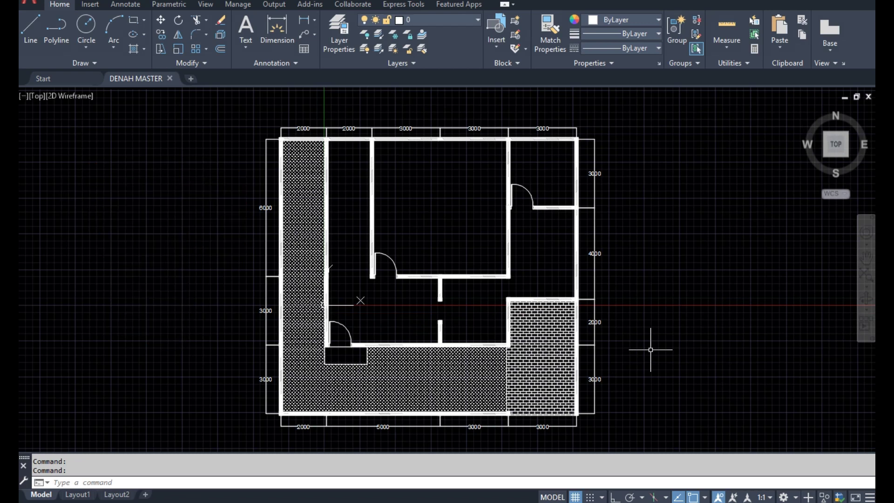
Erase the interior wall stubs between the lower rooms with a crossing selection
scroll(455, 330, up, 4)
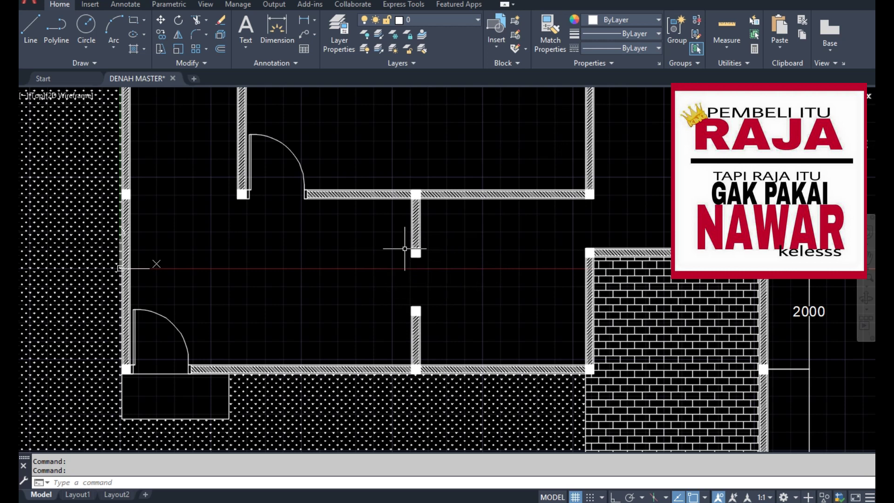
text(e)
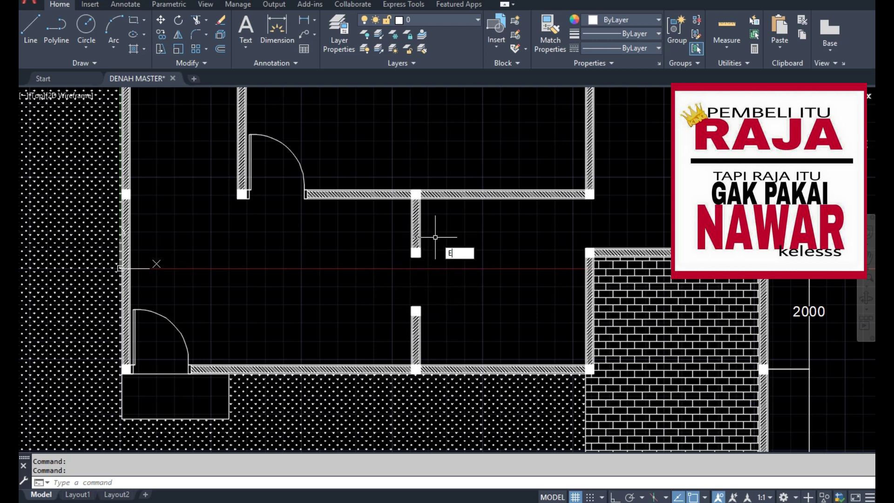
key(Return)
click(443, 229)
click(393, 335)
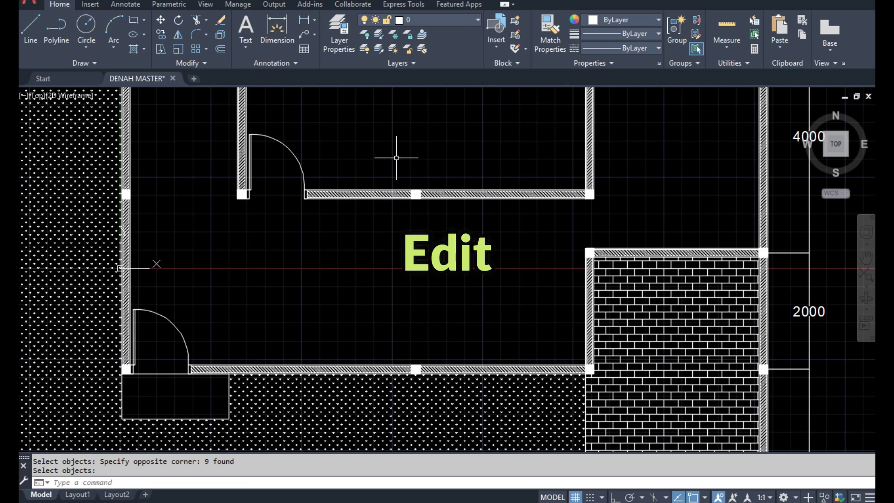
scroll(449, 231, down, 4)
Zoom to fit the floor plan, save DENAH MASTER, and bring up the open-file list
text(z)
key(Return)
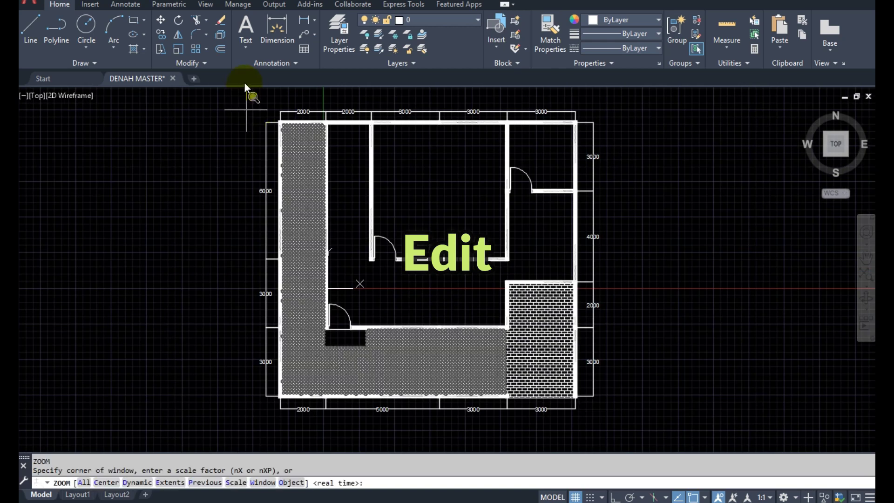
click(255, 97)
click(623, 419)
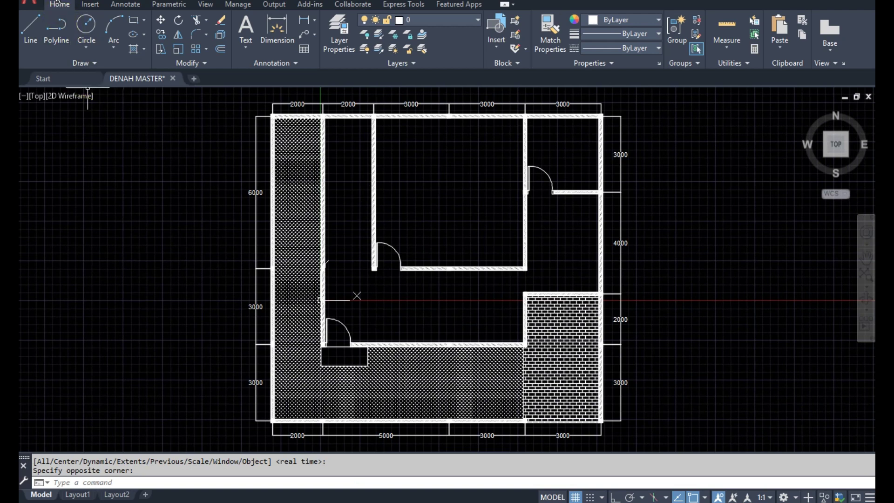
key(ctrl+s)
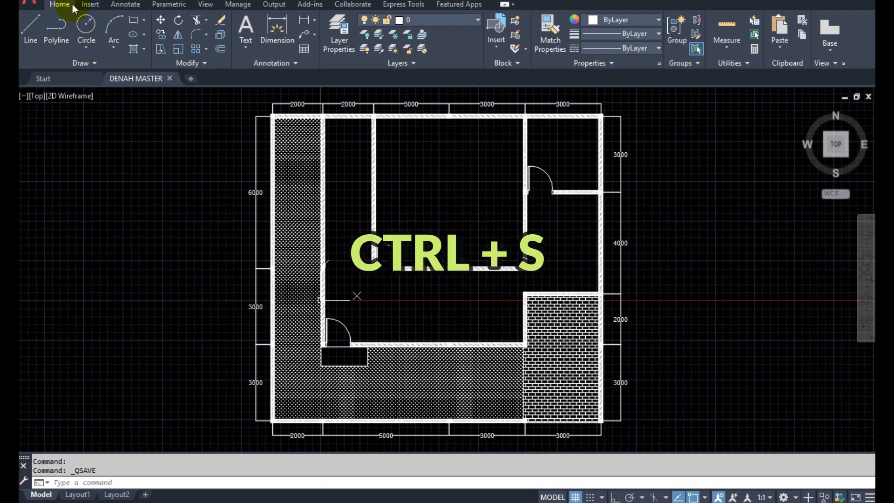
click(59, 4)
Open the DENAH PLAFON drawing
click(431, 176)
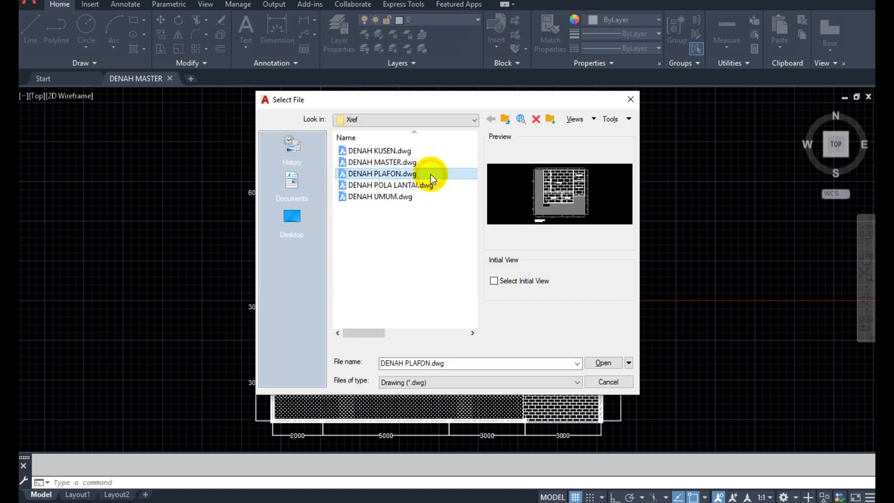
click(605, 363)
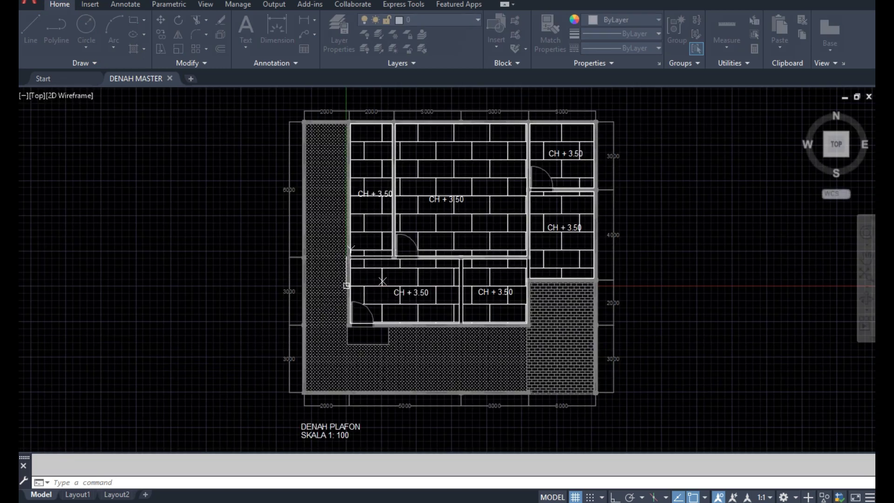
scroll(456, 278, up, 2)
scroll(433, 238, up, 2)
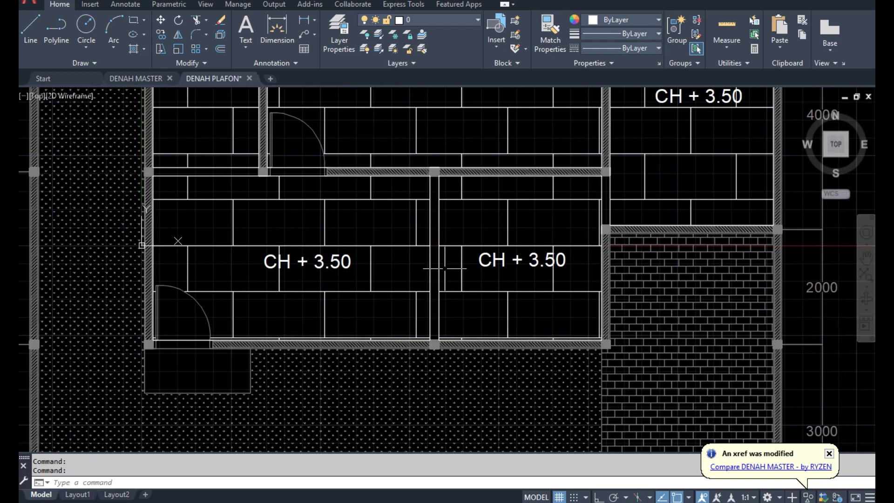
Attempt a crossing erase over the middle wall, cancelling the selection and grip edits
text(e)
key(Return)
click(460, 306)
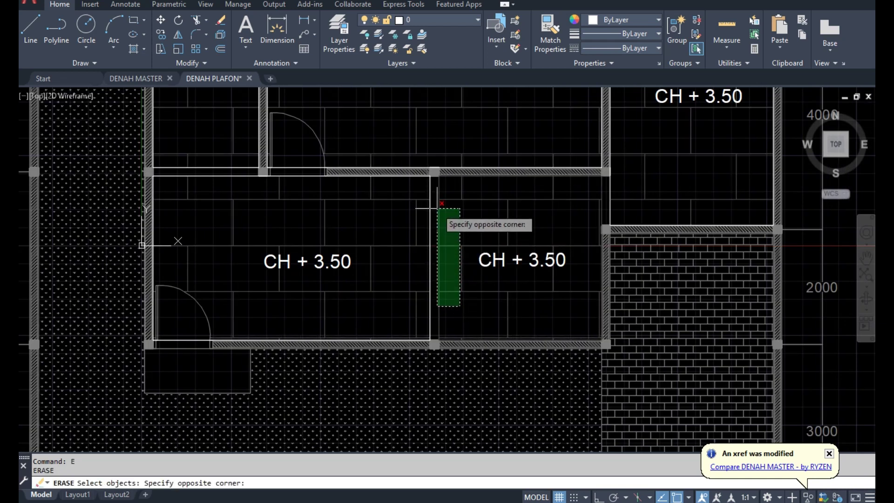
click(437, 210)
key(Escape)
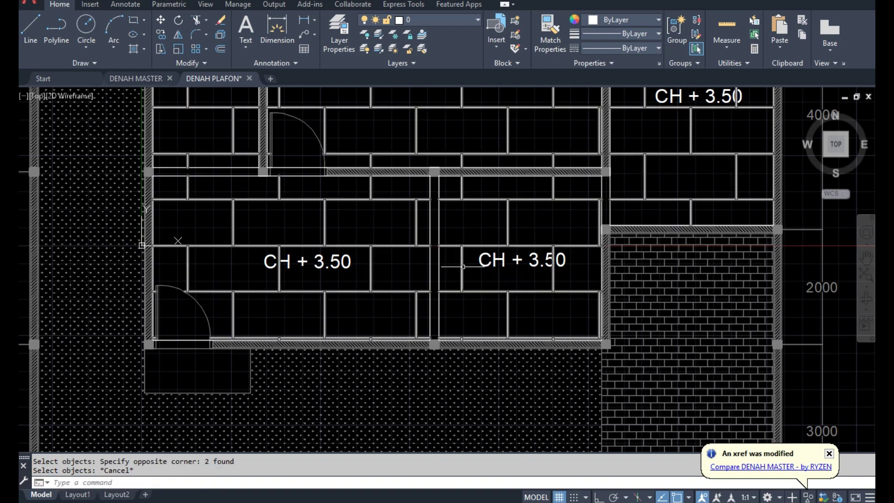
click(434, 259)
scroll(601, 258, up, 8)
key(Escape)
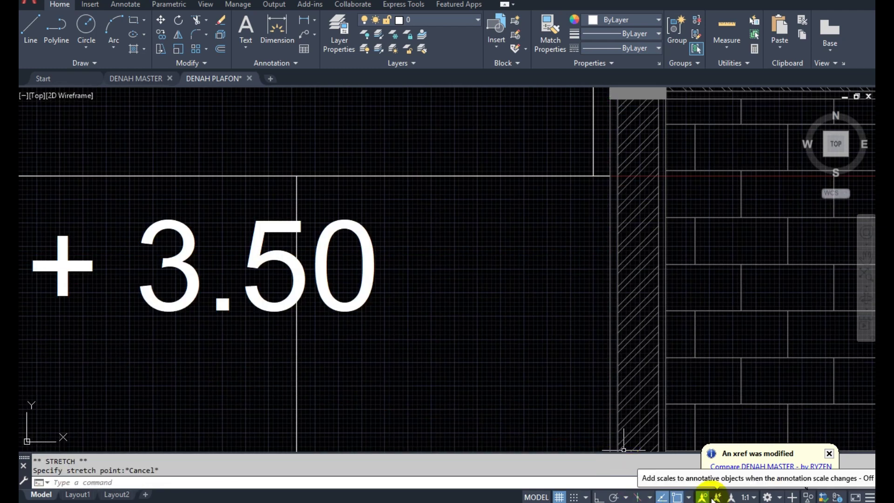
click(689, 497)
key(Escape)
scroll(514, 363, down, 5)
scroll(608, 335, down, 1)
scroll(625, 313, up, 1)
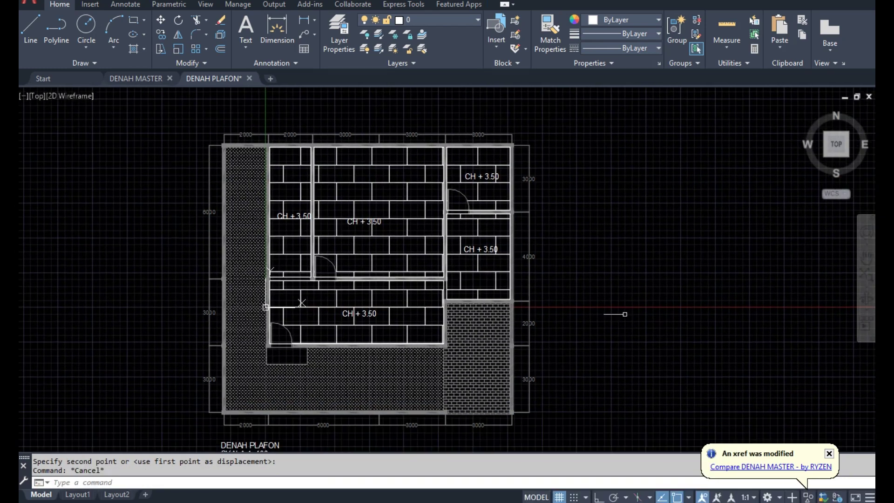
middle_drag(613, 345, 630, 318)
Zoom to fit the ceiling plan, save DENAH PLAFON, and select DENAH POLA LANTAI.dwg
text(z)
key(Return)
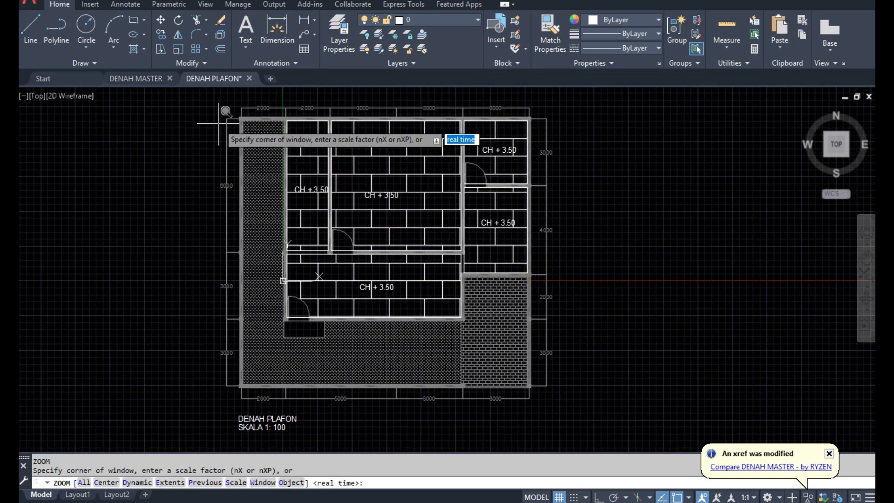
click(212, 103)
click(561, 441)
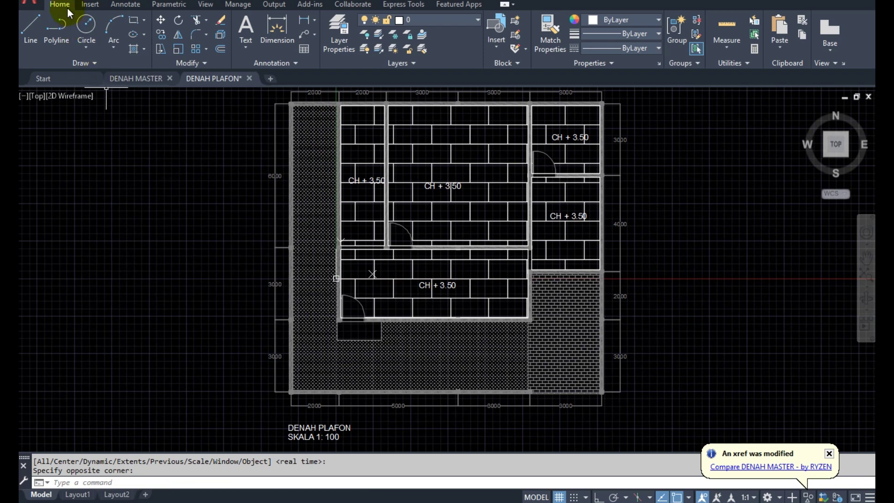
key(ctrl+s)
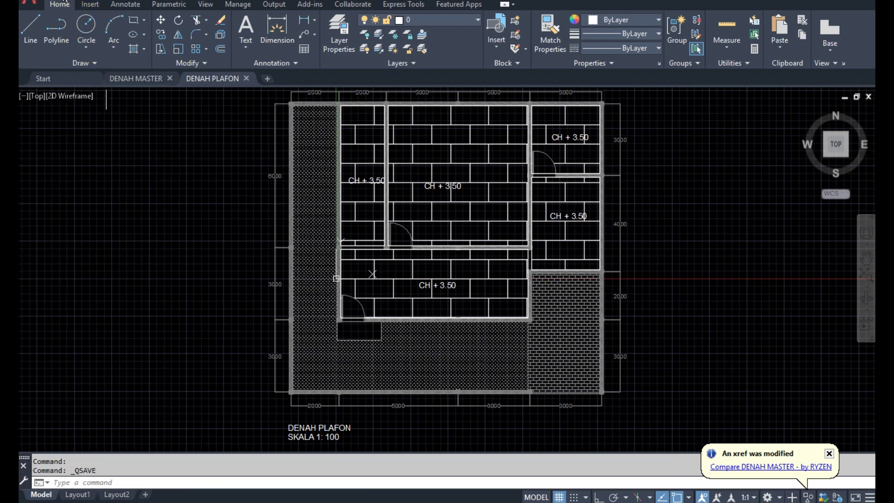
key(ctrl+o)
click(410, 185)
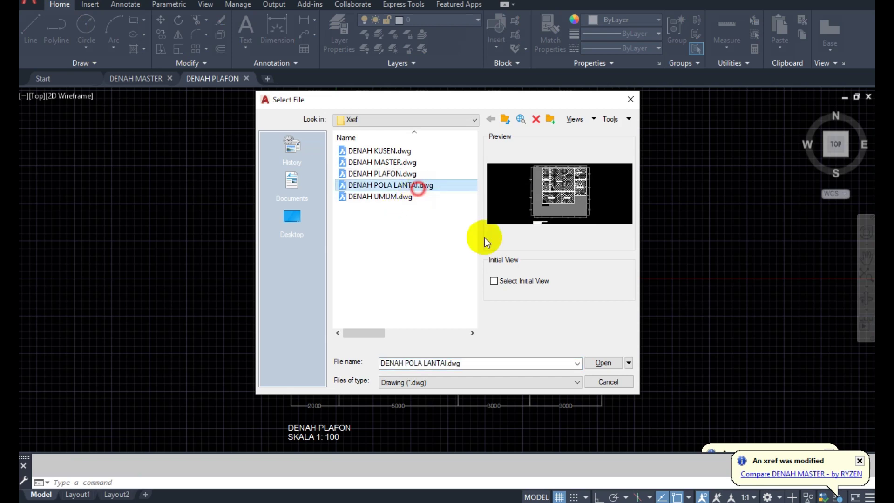
Open DENAH POLA LANTAI and erase the right room's FFL + 0.00 label
click(603, 362)
scroll(462, 282, up, 2)
scroll(462, 281, up, 2)
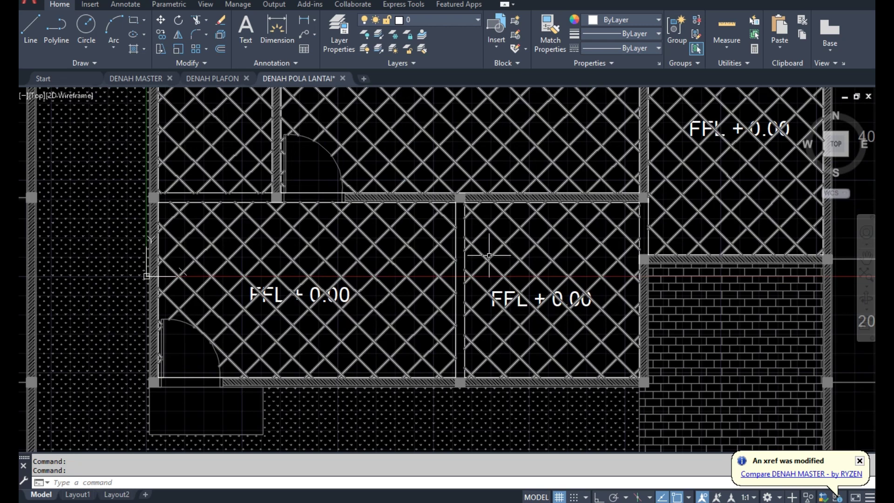
text(e)
key(Return)
click(513, 299)
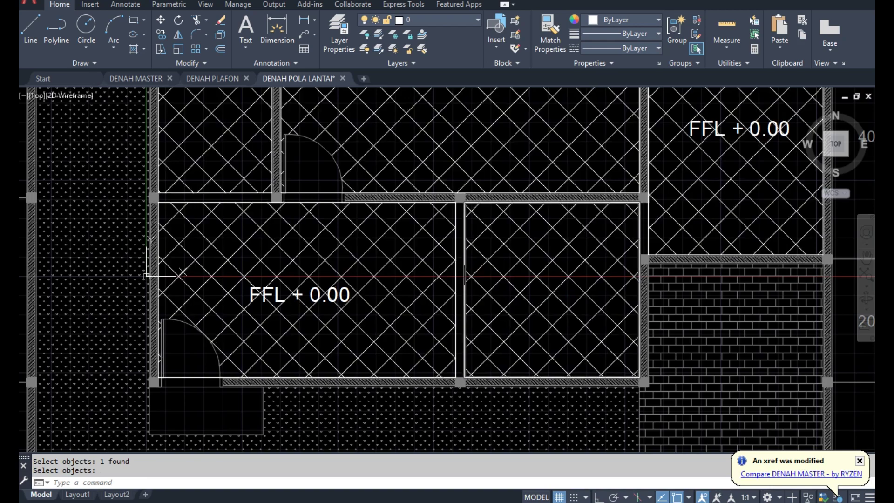
key(Return)
Grip-move the remaining FFL + 0.00 label to the merged room's centre
click(453, 307)
key(Escape)
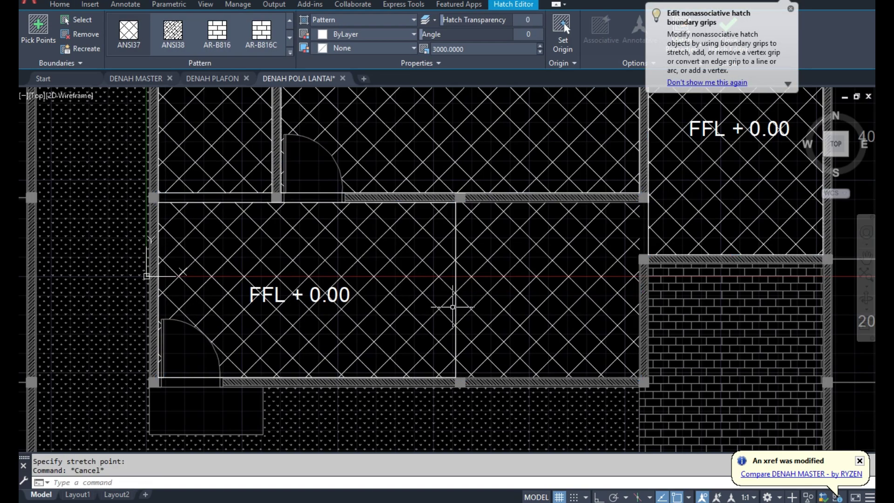
key(Escape)
drag(344, 299, 462, 291)
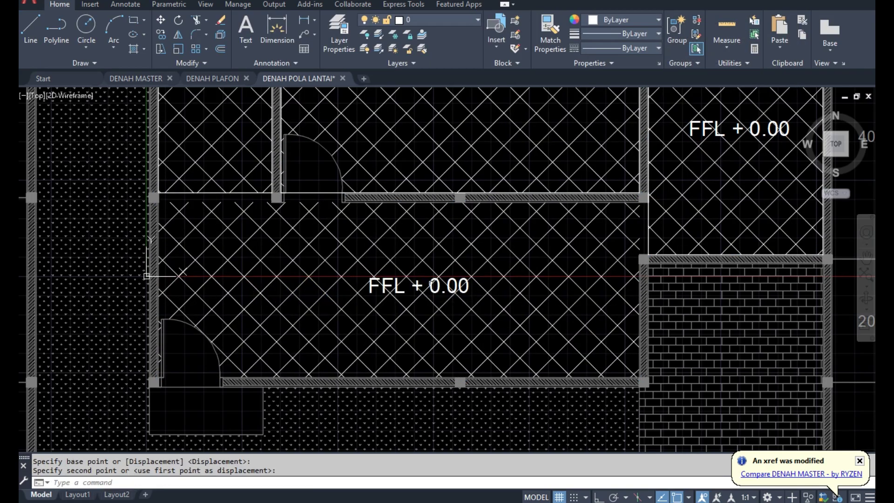
key(Escape)
Window-zoom to fit the whole floor-pattern plan, then bring up the Select File dialog
scroll(259, 200, down, 10)
text(z)
key(Return)
click(251, 179)
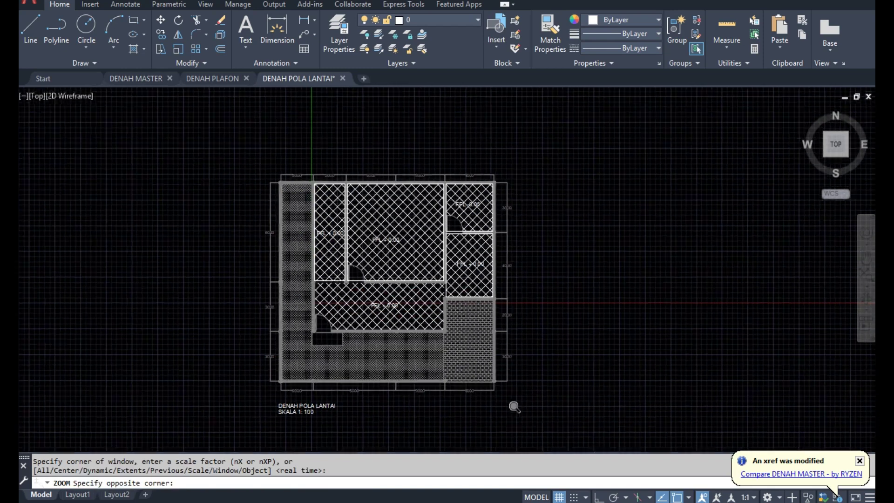
click(515, 406)
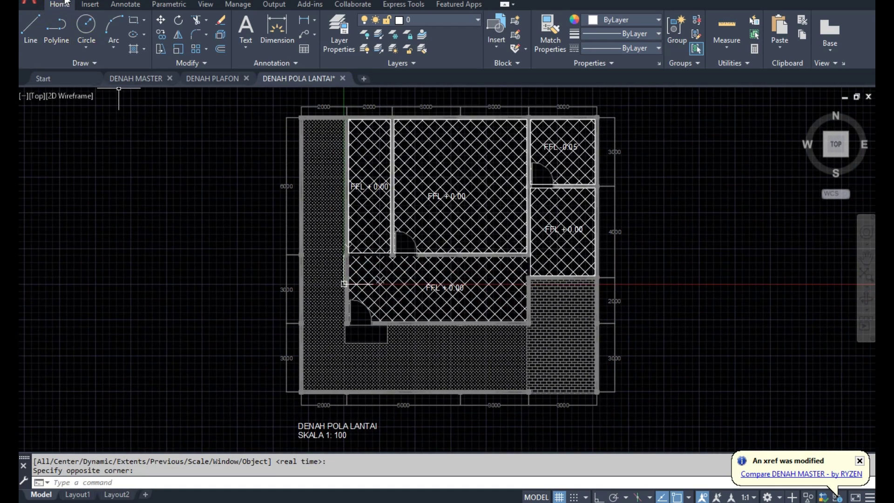
key(ctrl+o)
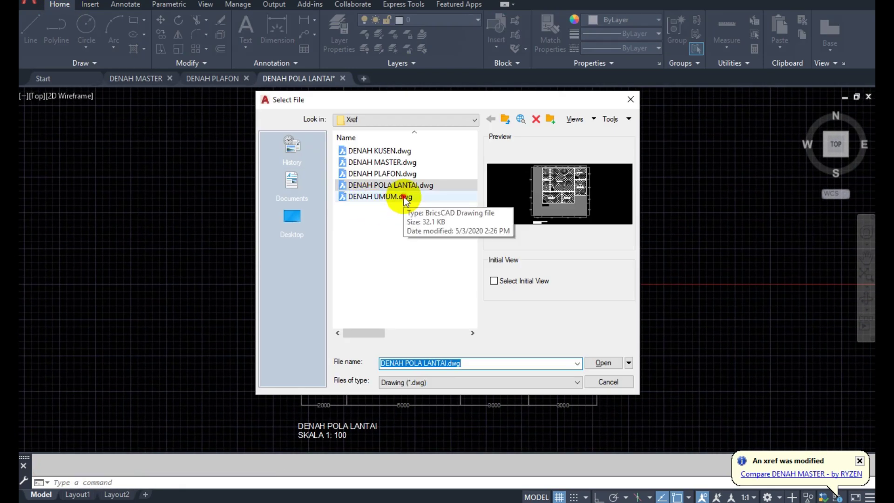
Open the DENAH UMUM plan sheet
click(403, 197)
click(603, 362)
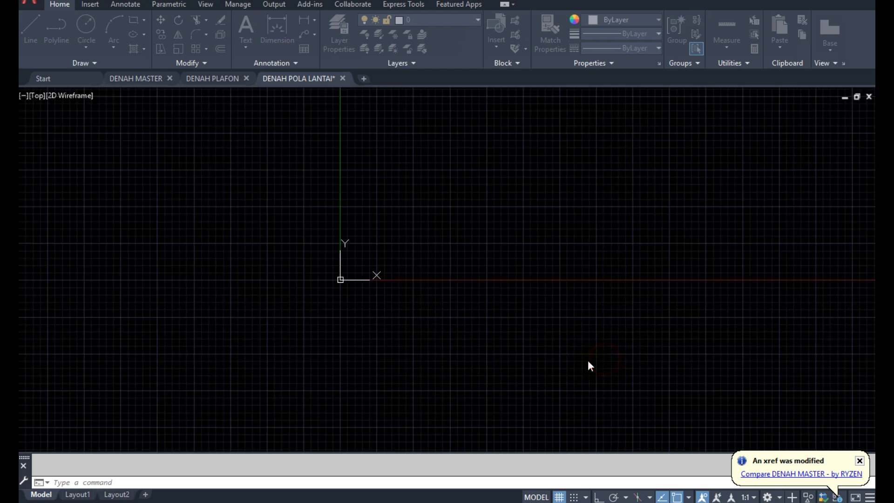
scroll(484, 291, up, 2)
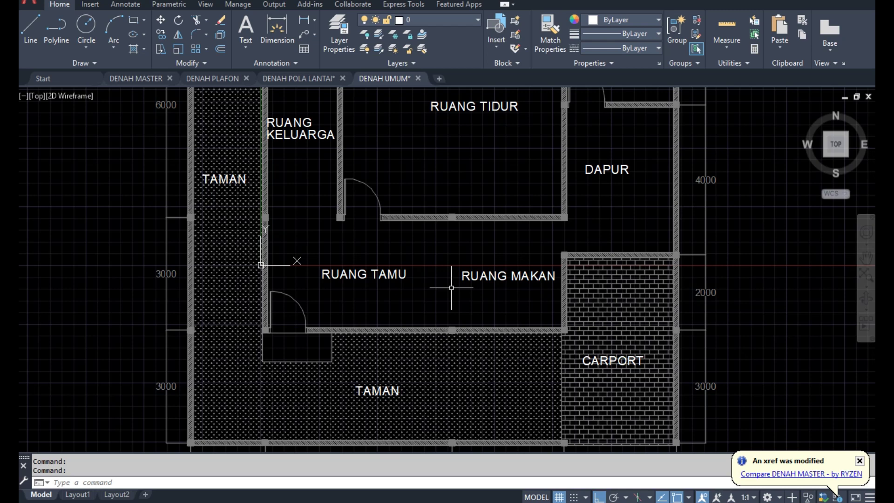
scroll(365, 289, down, 2)
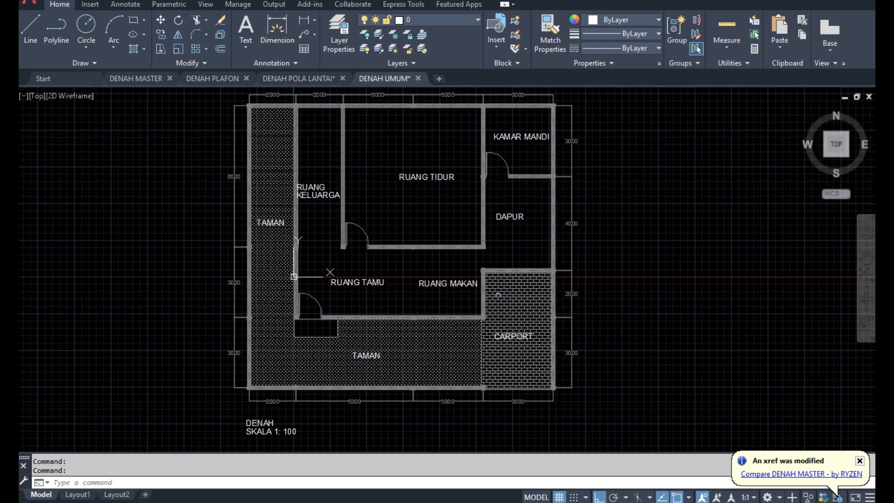
Window-zoom to frame the whole DENAH UMUM floor plan, then bring up the Select File dialog
middle_drag(498, 294, 512, 313)
text(z)
key(Return)
click(231, 102)
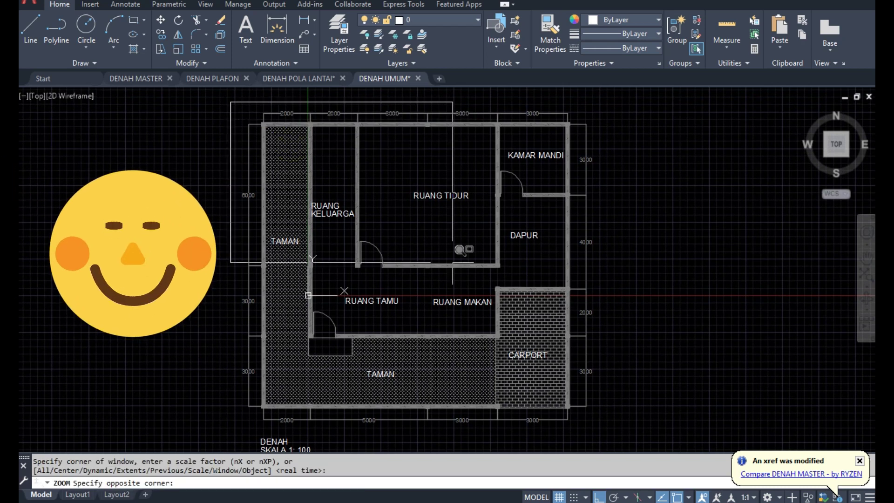
scroll(591, 321, down, 2)
scroll(607, 417, up, 1)
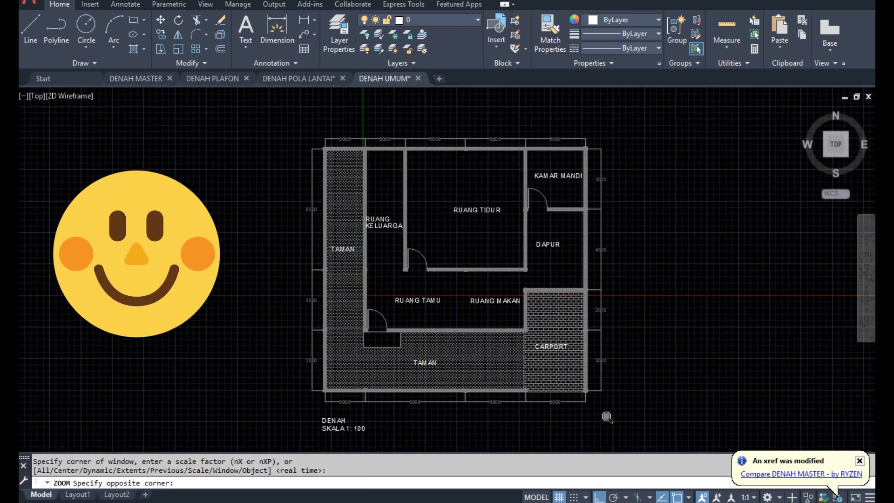
click(607, 417)
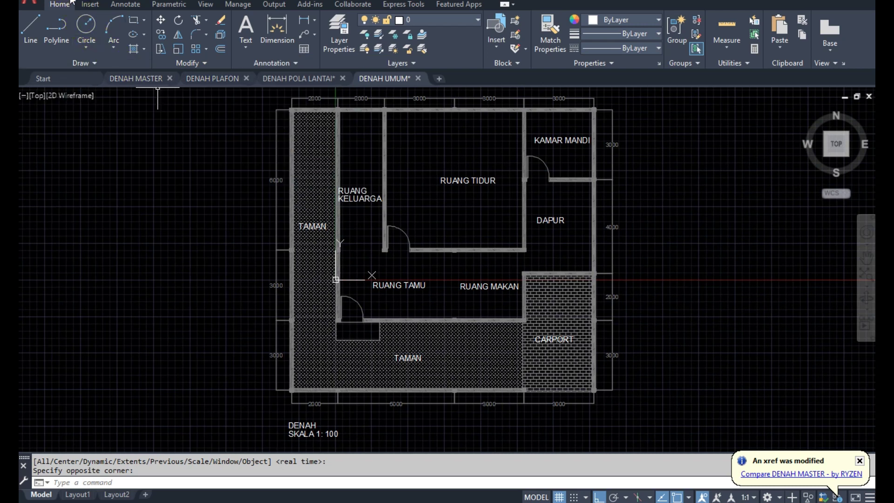
key(ctrl+o)
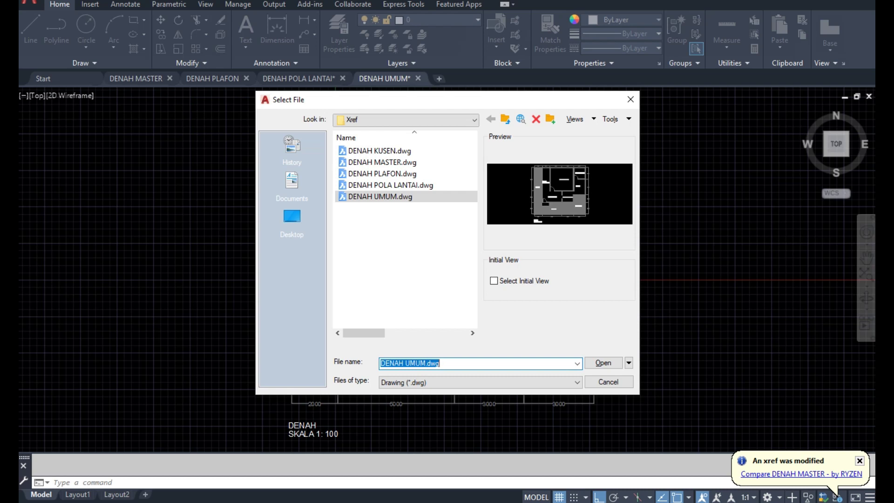
Cancel the Select File dialog without opening anything and switch to DENAH MASTER
click(836, 492)
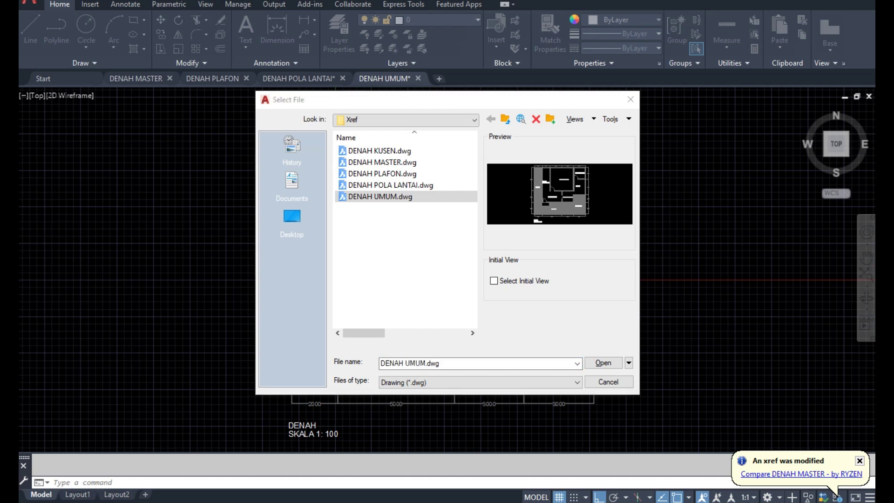
click(611, 387)
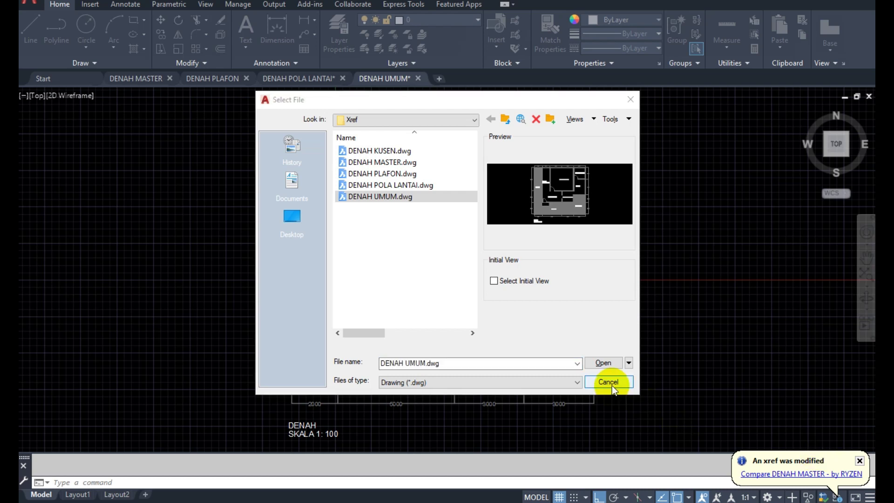
click(613, 384)
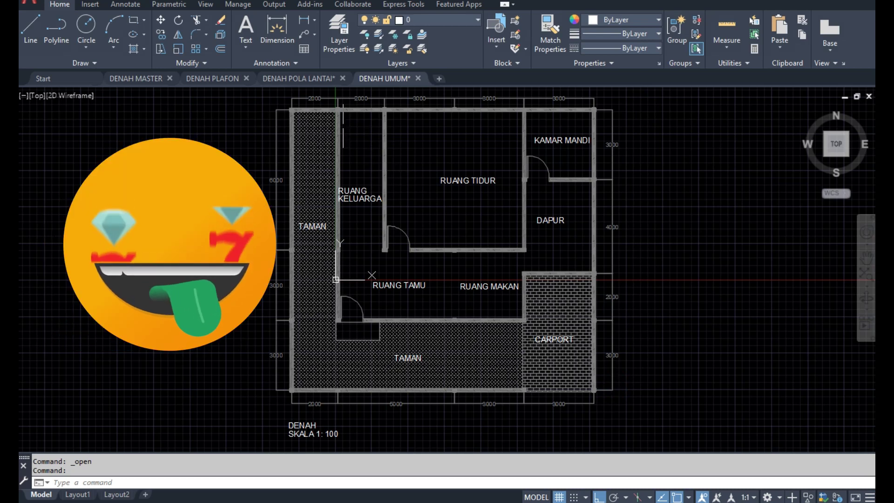
click(135, 78)
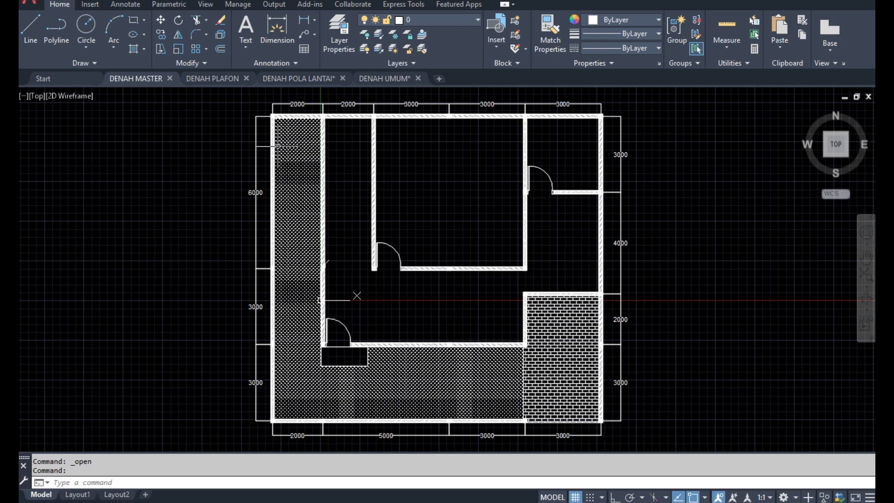
Look through the DENAH PLAFON, POLA LANTAI, UMUM and KUSEN sheets, ending on DENAH MASTER
click(220, 79)
click(298, 78)
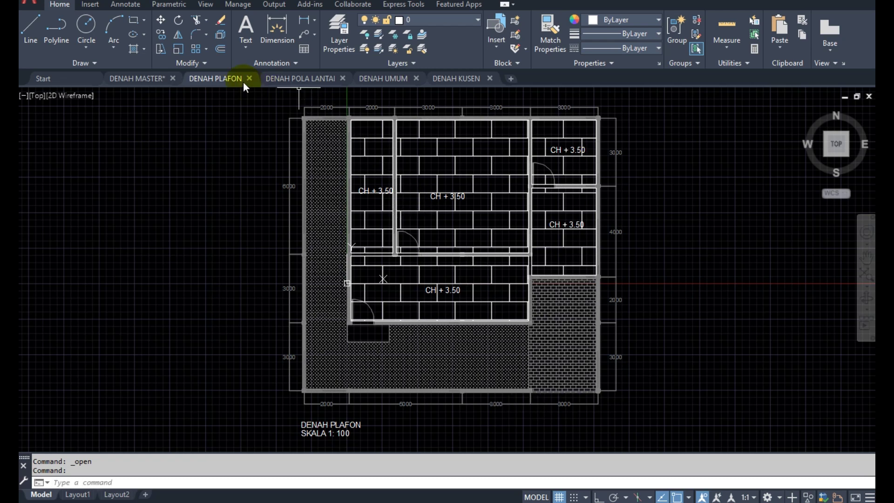
click(291, 79)
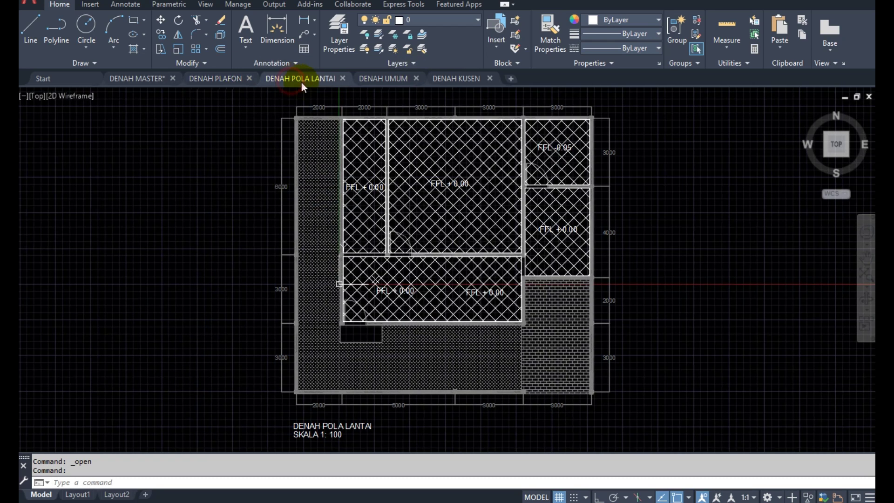
click(385, 79)
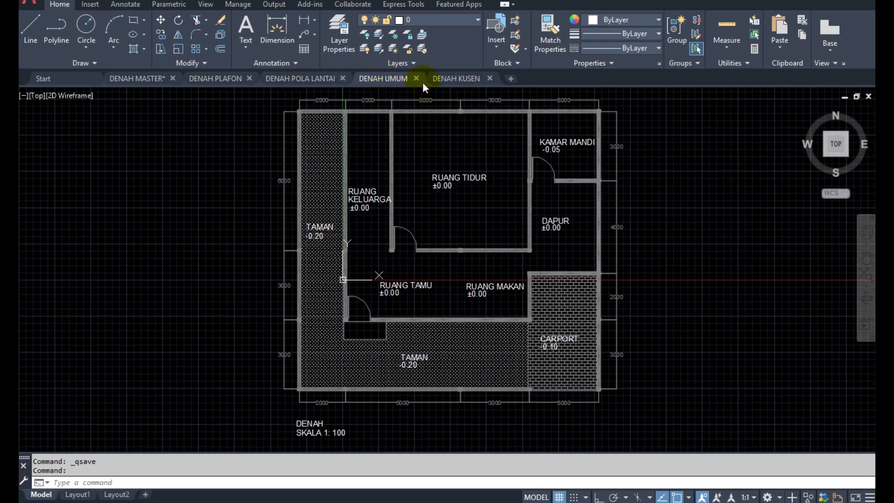
click(454, 79)
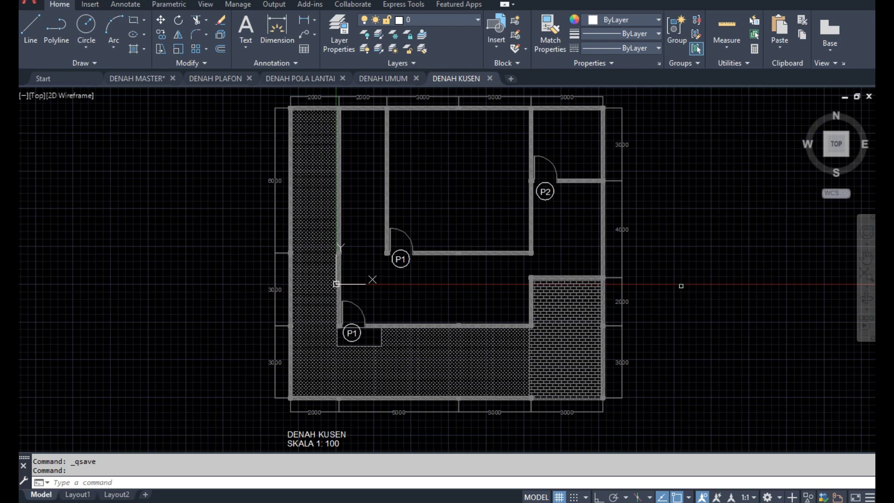
click(140, 79)
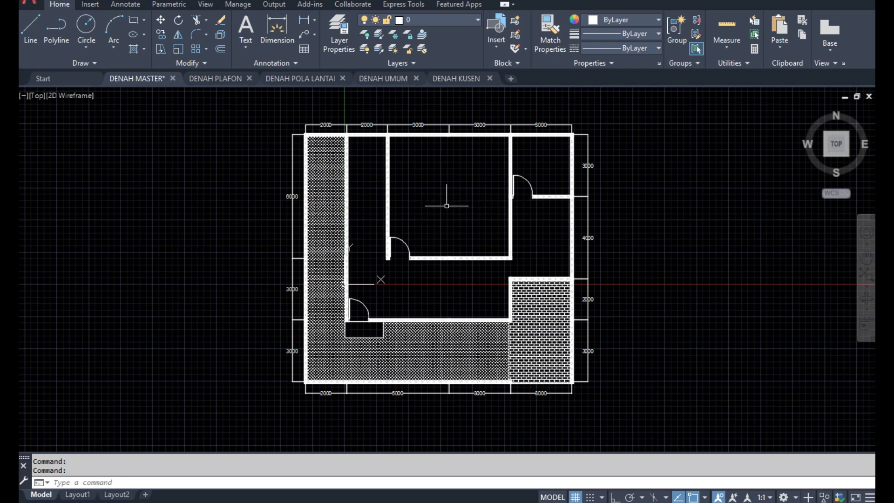
Draw a square with REC from the top-centre room's lower-right inner wall corner
scroll(442, 208, up, 2)
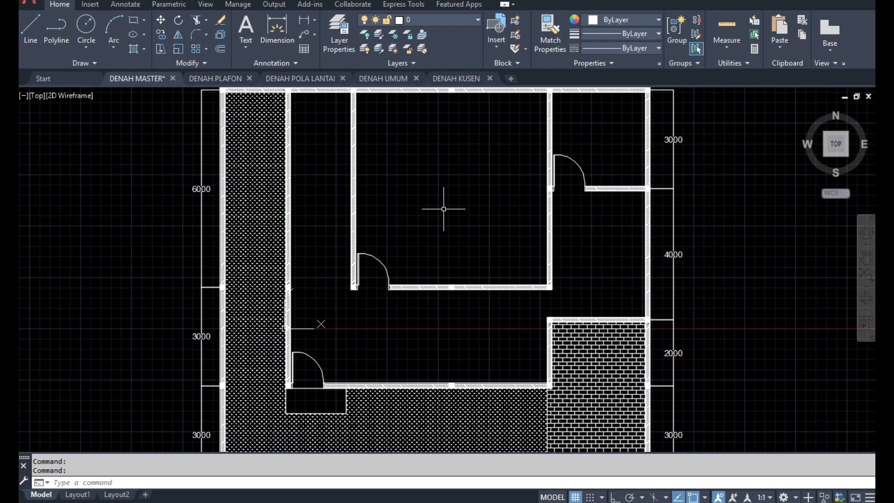
text(REC)
key(Return)
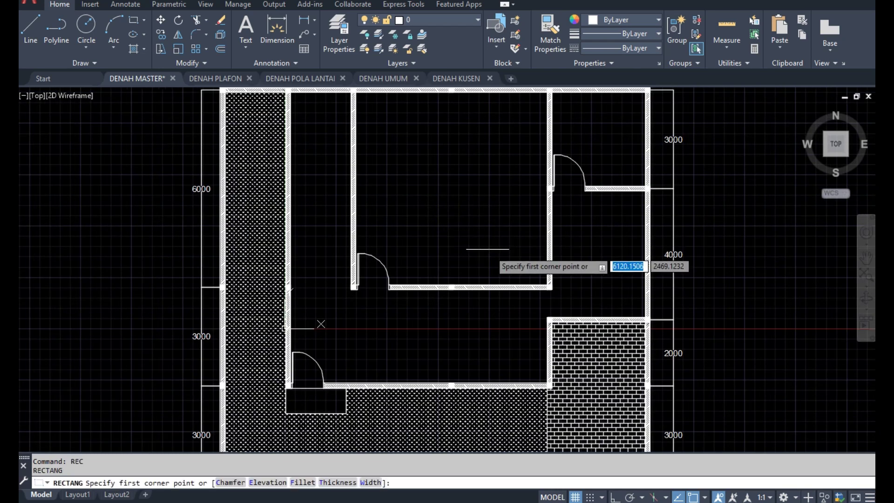
scroll(539, 281, up, 4)
click(598, 314)
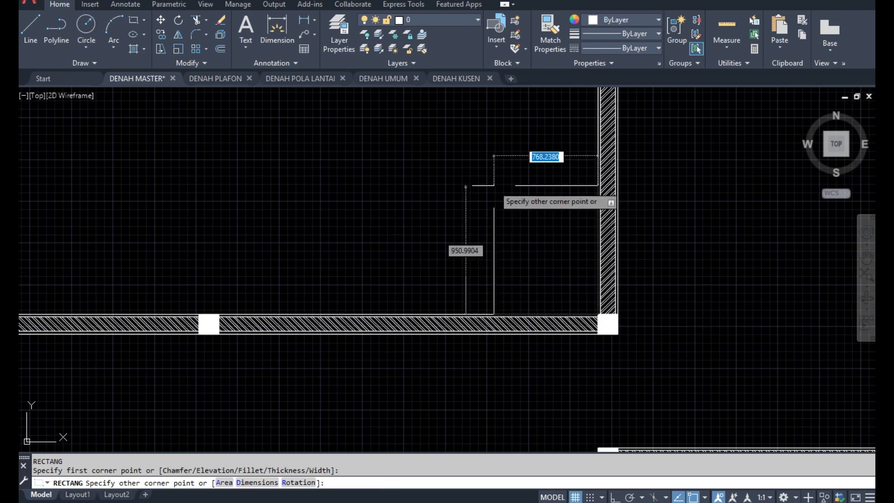
click(478, 178)
Fill the square with a SOLID hatch and save DENAH MASTER
middle_drag(516, 235, 426, 228)
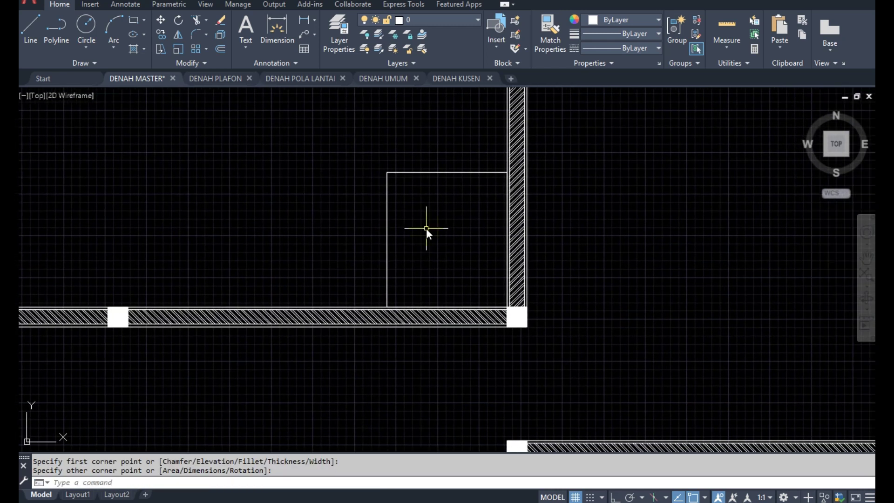
click(426, 173)
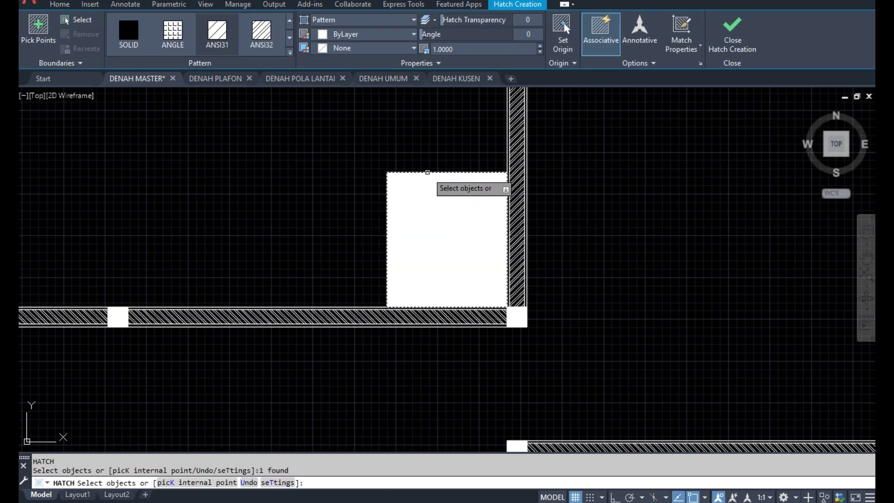
key(Return)
scroll(480, 260, down, 6)
scroll(480, 261, down, 2)
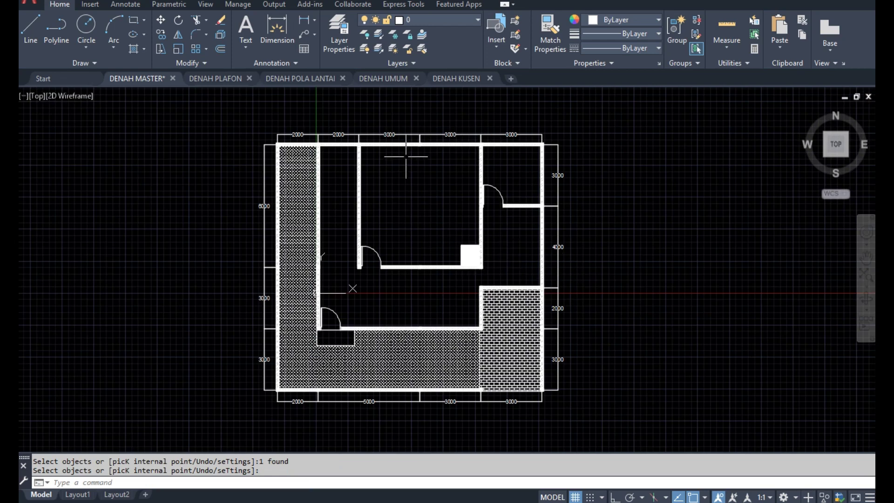
key(ctrl+s)
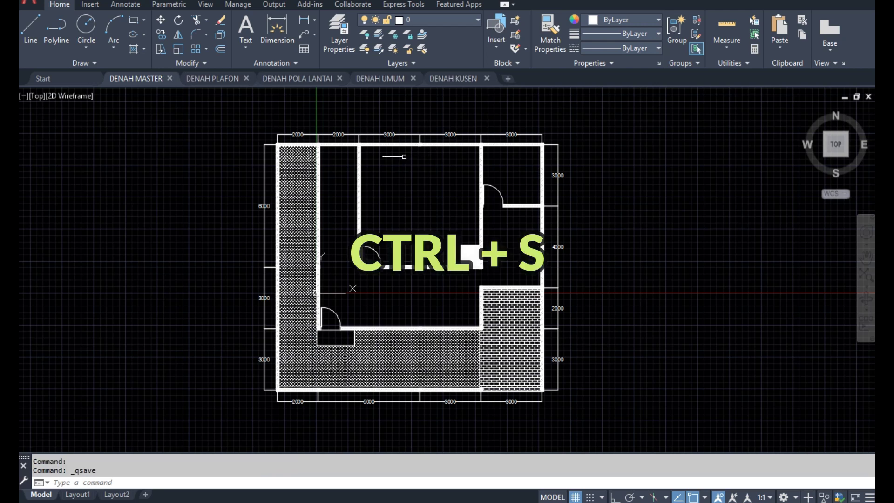
In DENAH PLAFON, reload the DENAH MASTER xref from the External References palette
click(211, 80)
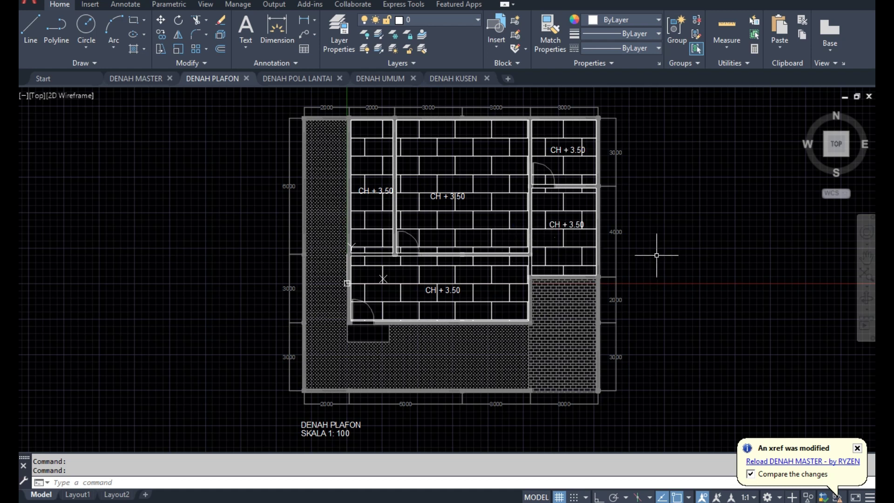
text(X)
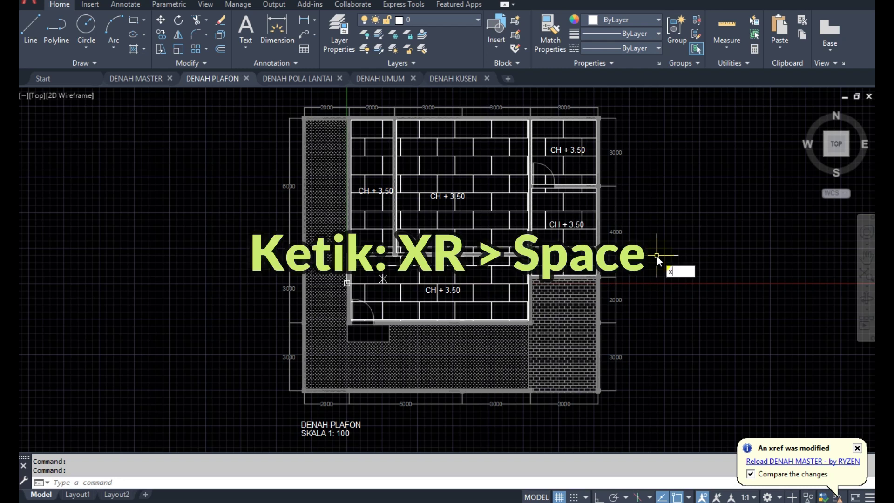
text(R)
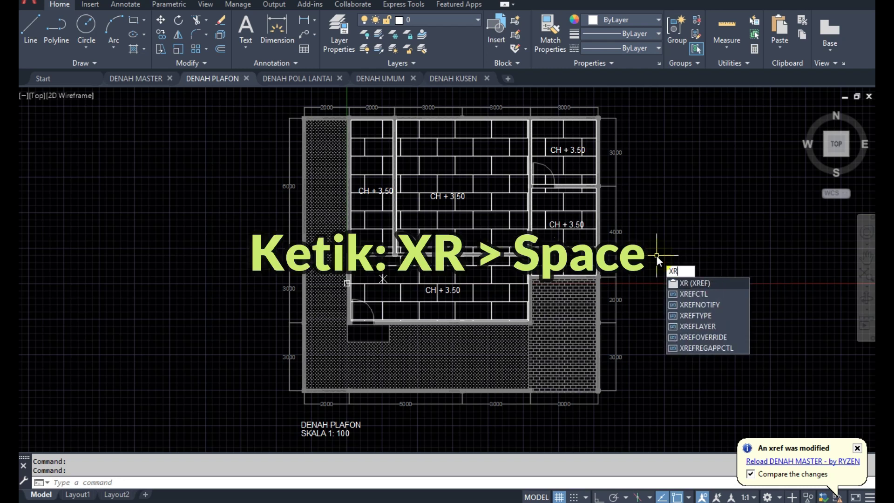
key(space)
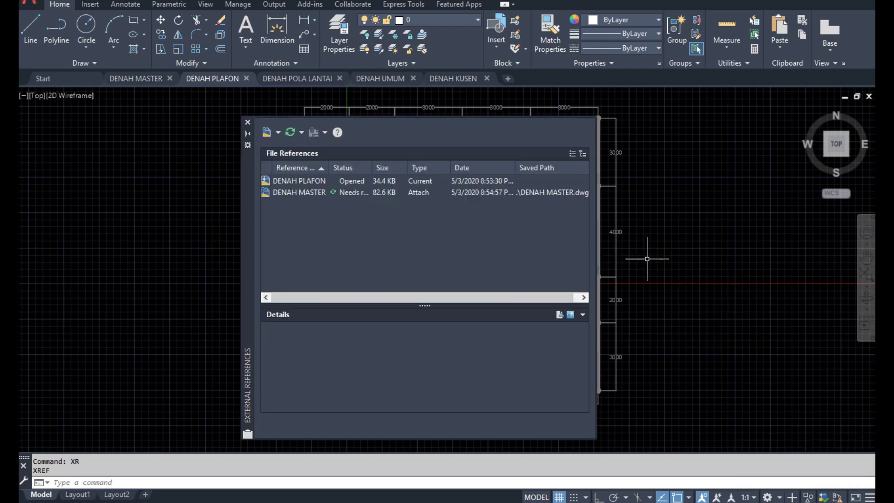
right_click(332, 193)
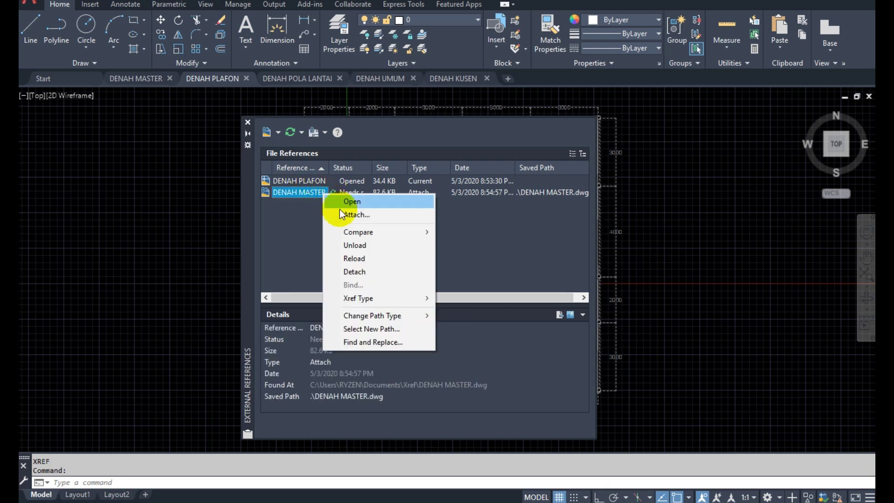
click(368, 258)
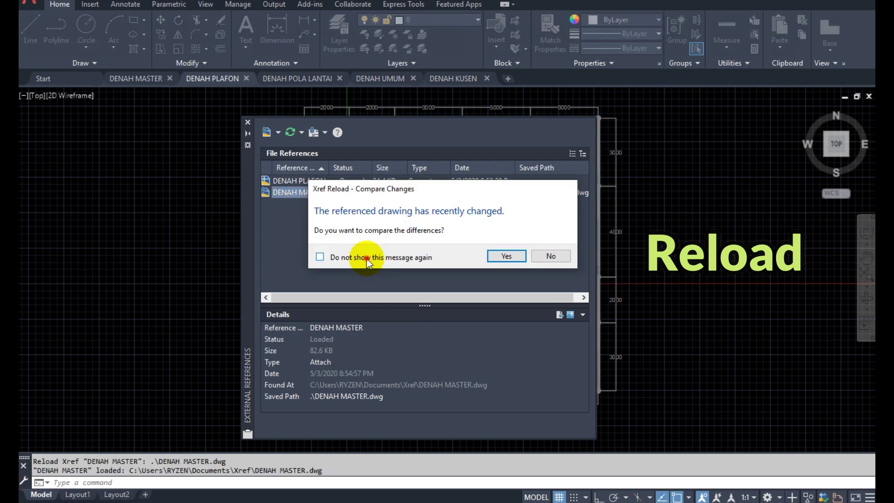
Accept the Xref Compare result, close the palette, and zoom to inspect the new square
click(321, 258)
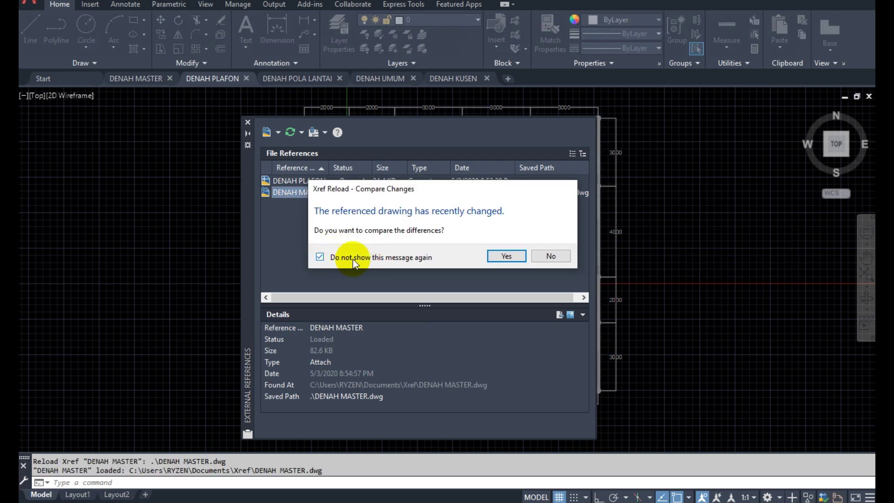
click(508, 256)
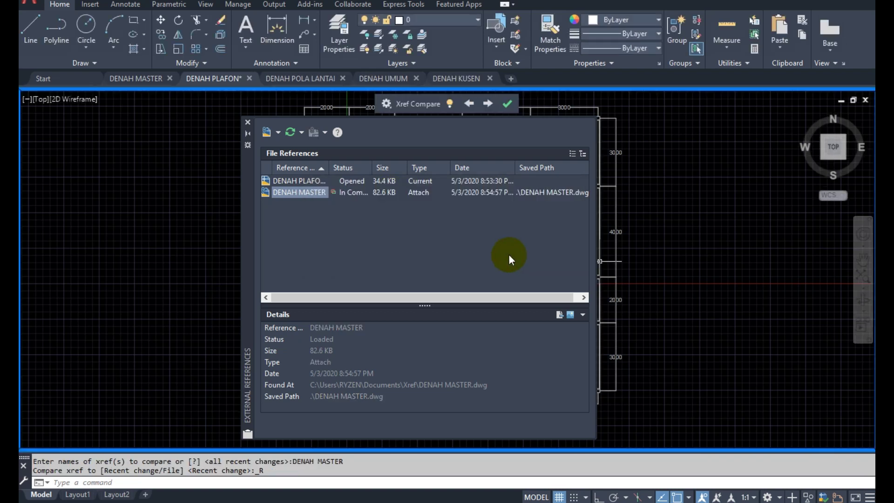
click(505, 105)
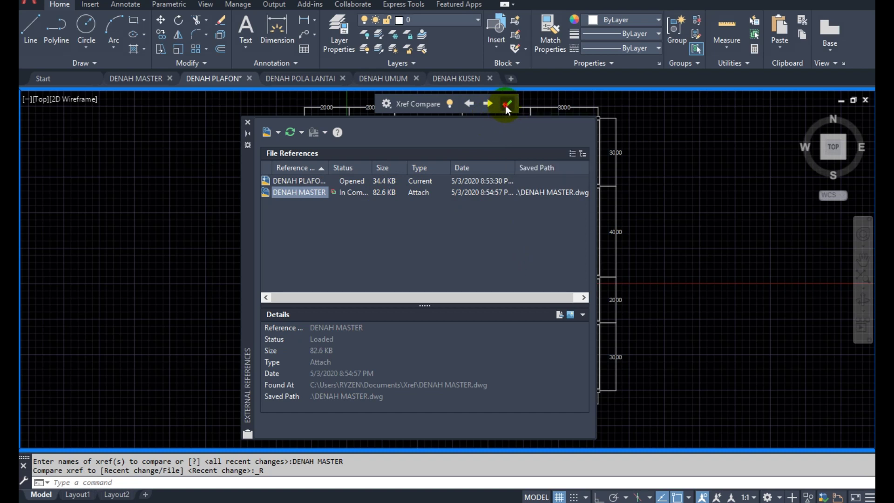
click(248, 122)
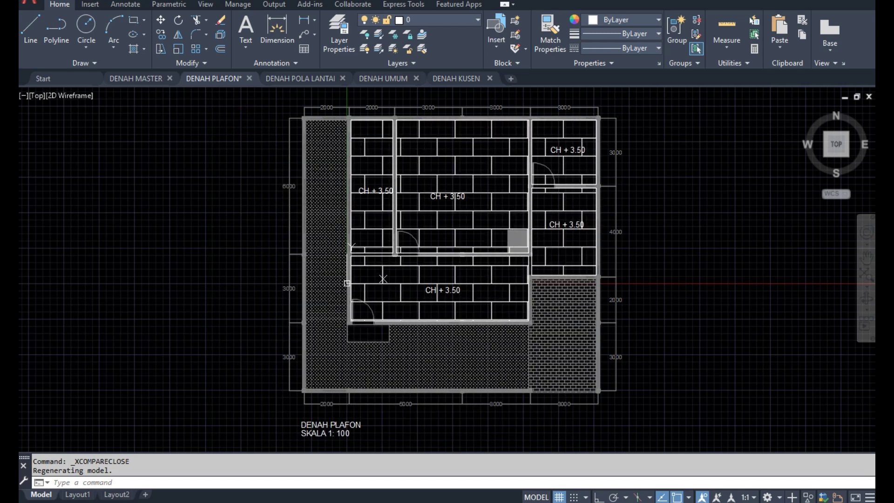
scroll(522, 243, up, 8)
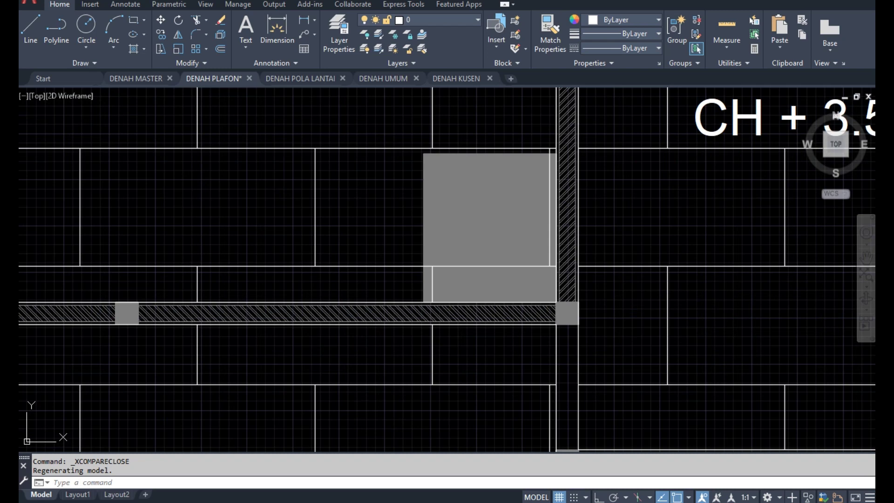
scroll(457, 213, down, 5)
scroll(456, 213, down, 3)
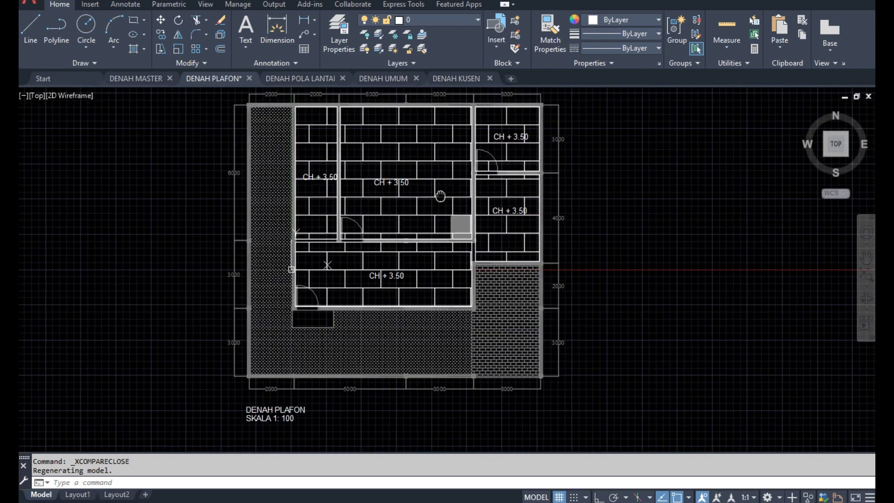
In DENAH POLA LANTAI, reload the DENAH MASTER xref via XR and close the palette
click(305, 79)
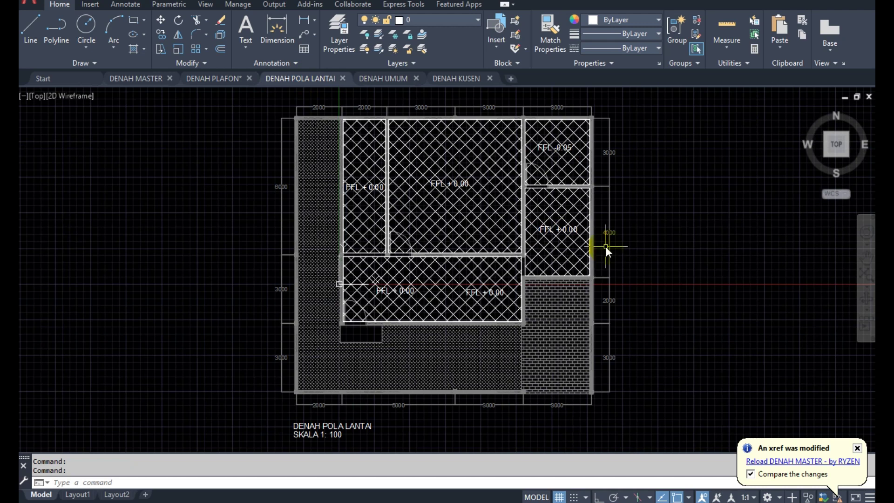
text(XR)
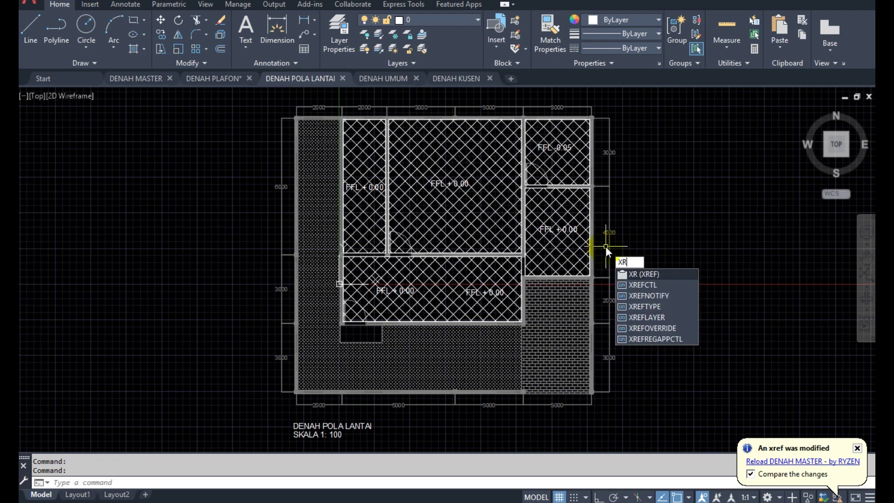
key(Return)
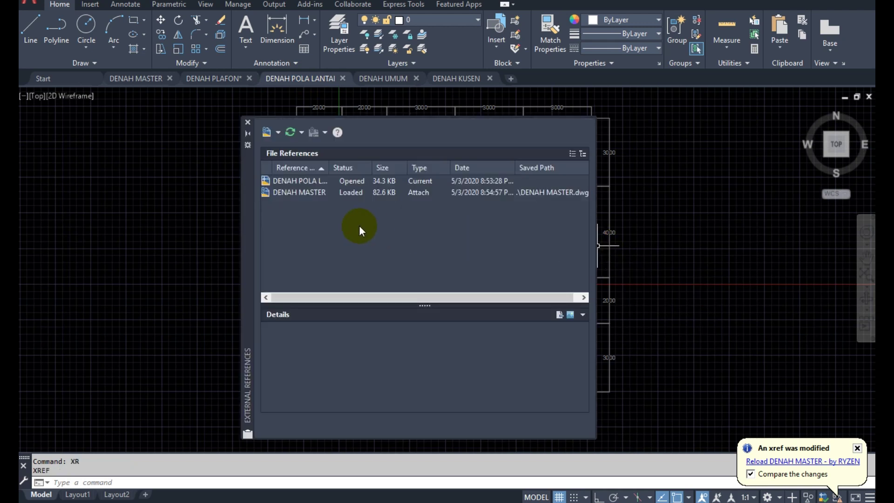
click(304, 194)
right_click(304, 194)
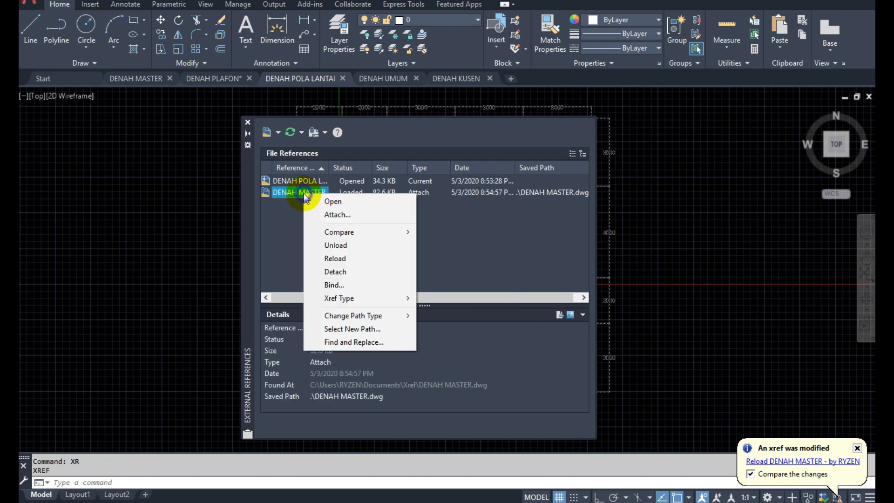
click(345, 258)
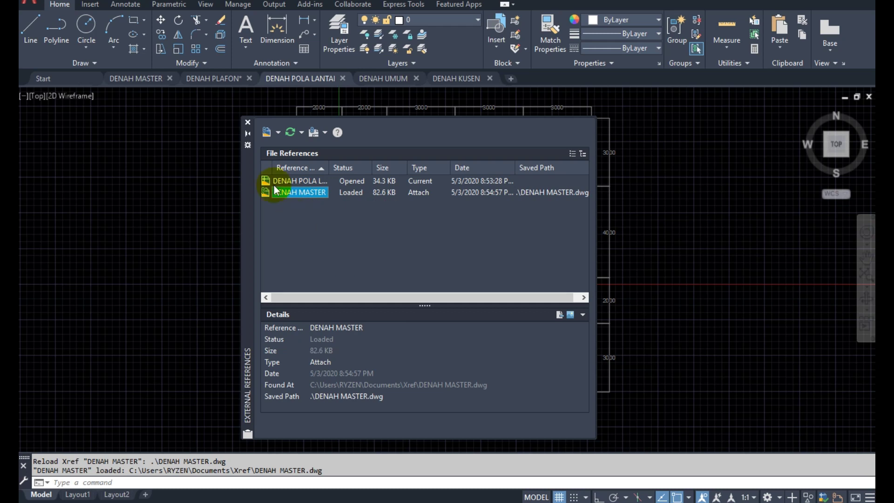
click(248, 122)
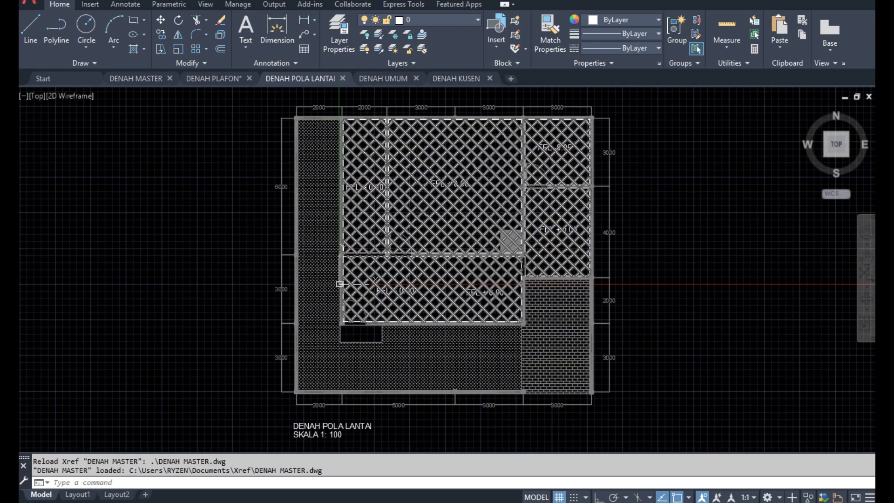
In DENAH UMUM, reload the DENAH MASTER xref via XR and close the palette
click(383, 79)
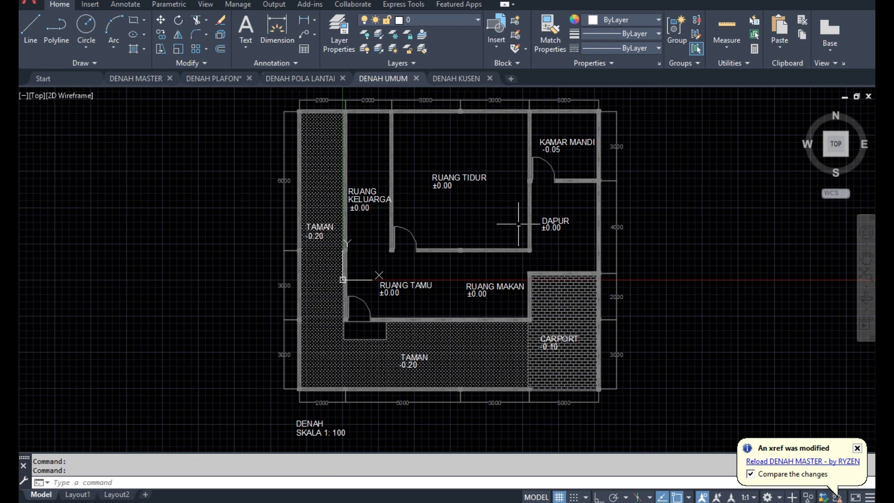
text(XR)
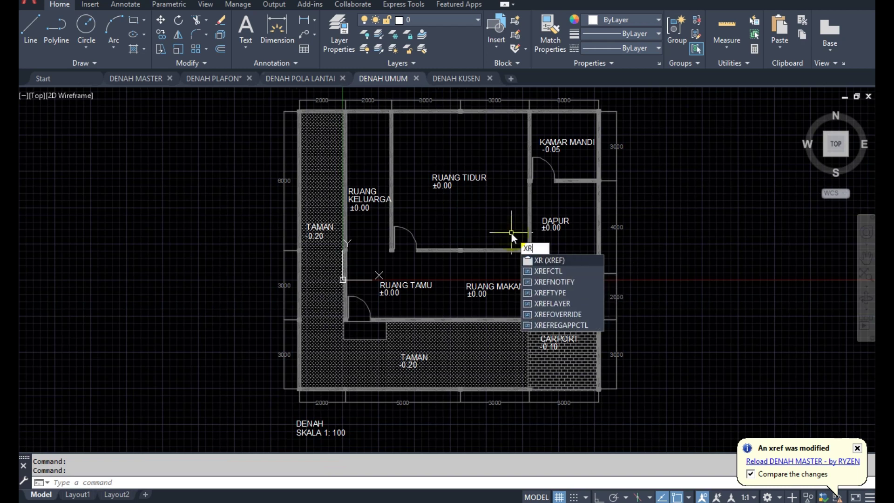
key(Return)
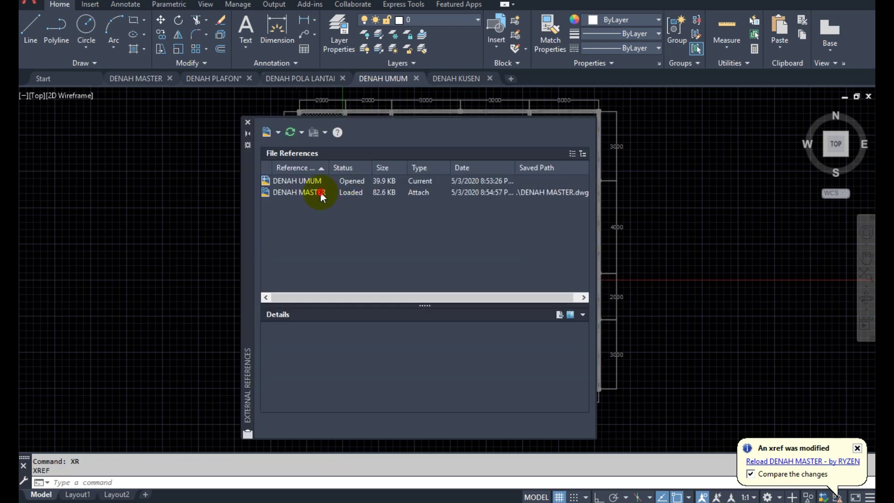
click(322, 194)
right_click(320, 192)
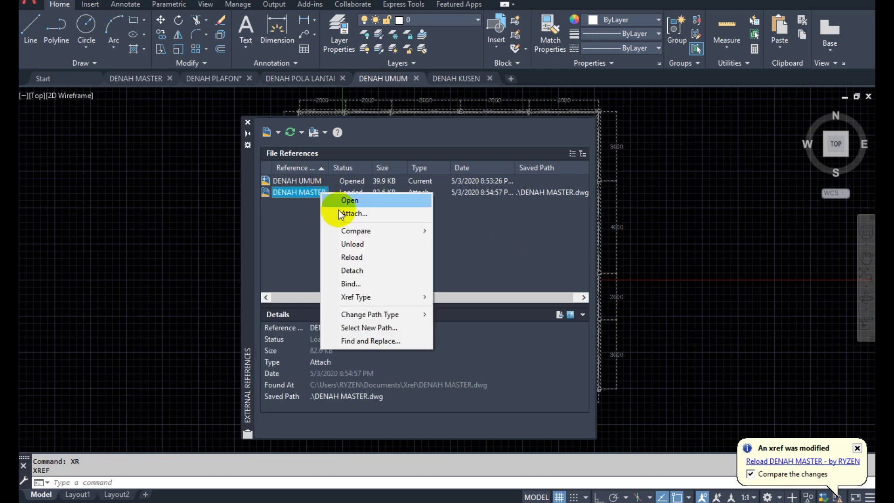
click(366, 257)
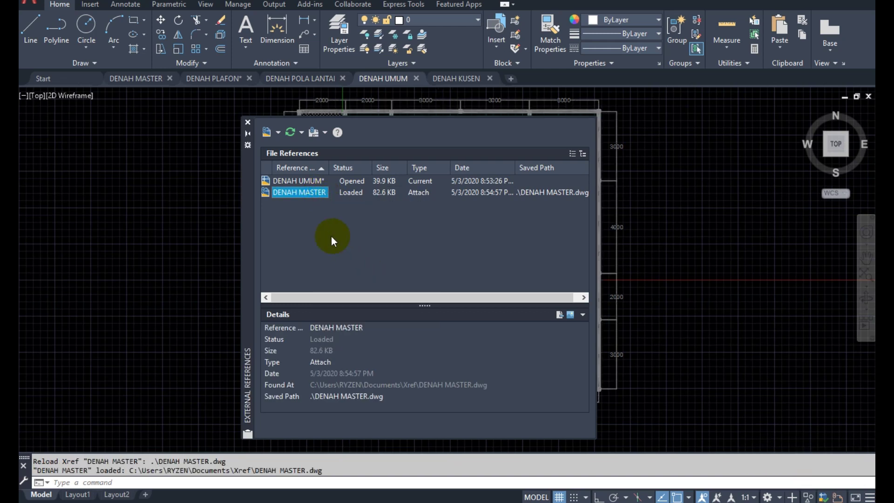
click(247, 124)
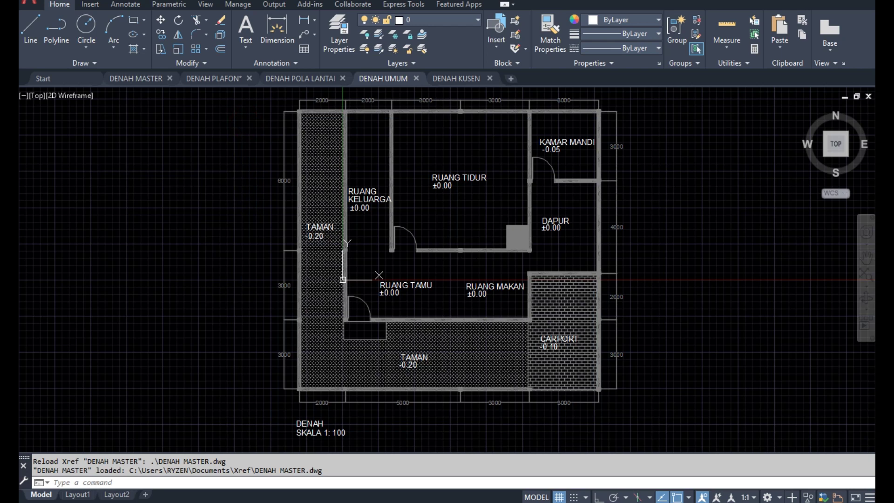
Reload the DENAH MASTER xref in DENAH KUSEN, then return to the DENAH MASTER tab
click(460, 82)
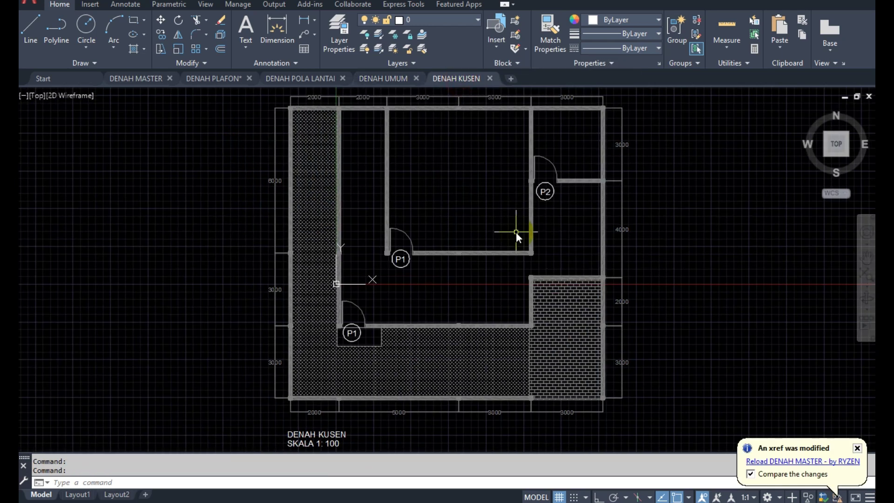
text(xr)
key(Return)
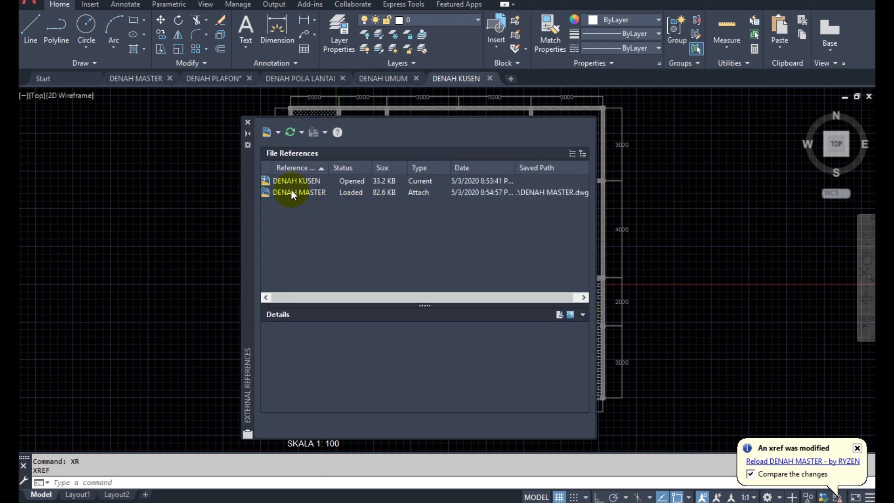
click(291, 191)
right_click(292, 191)
click(323, 251)
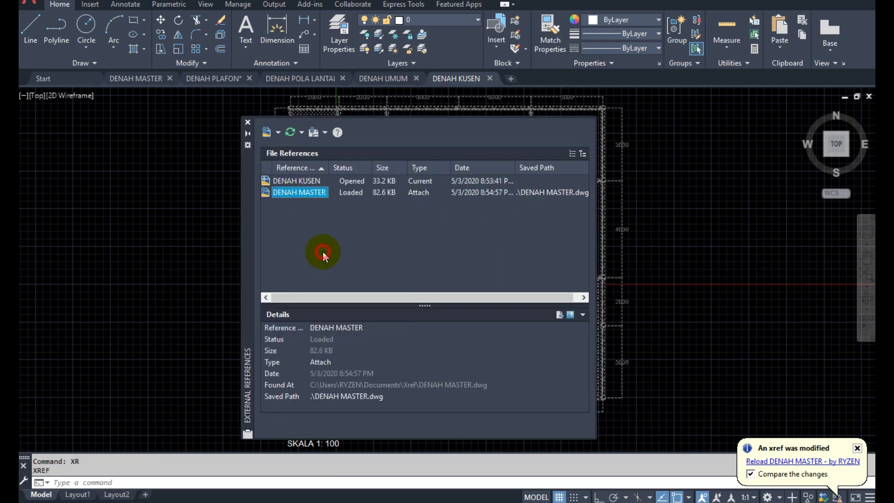
click(248, 122)
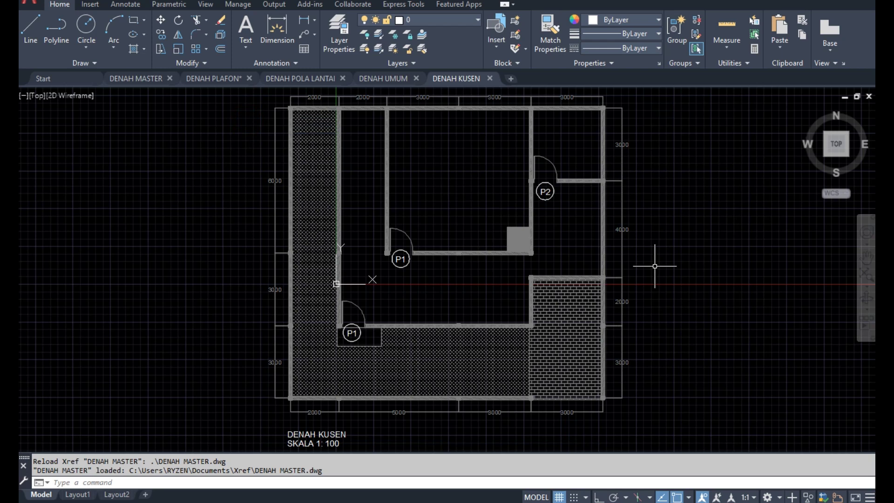
click(147, 78)
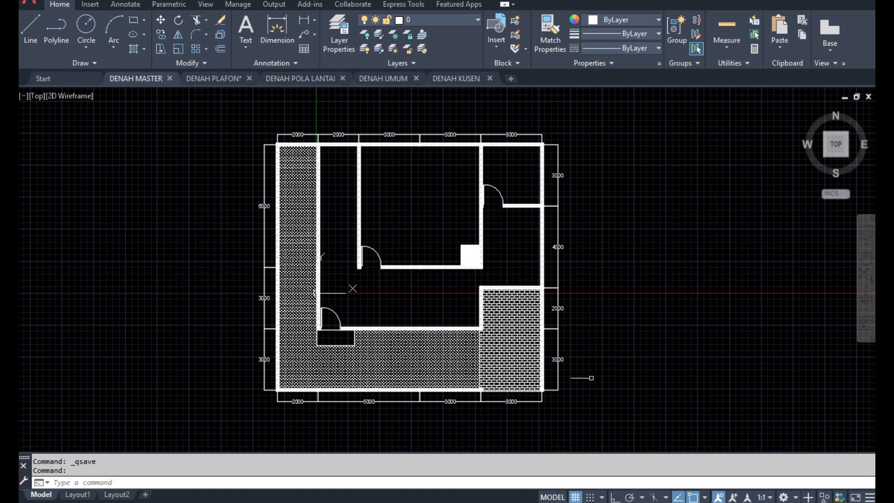
Verify the new square in DENAH PLAFON, POLA LANTAI, UMUM and KUSEN in turn
click(227, 79)
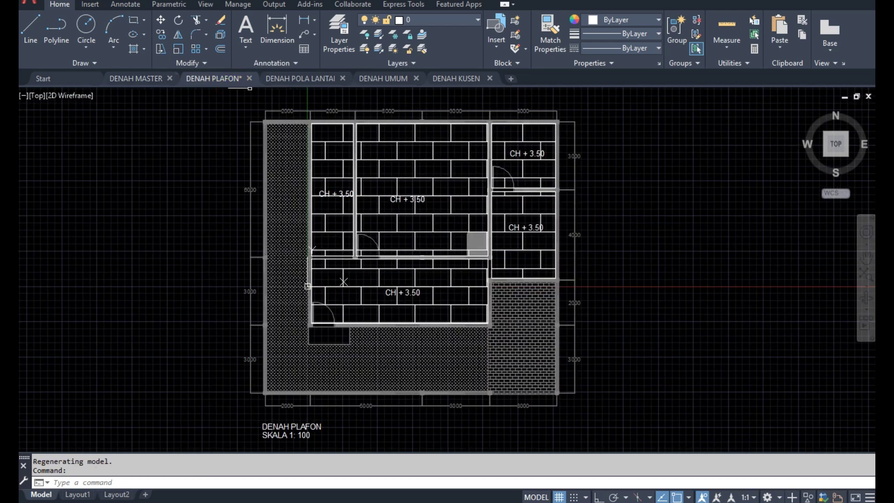
click(287, 79)
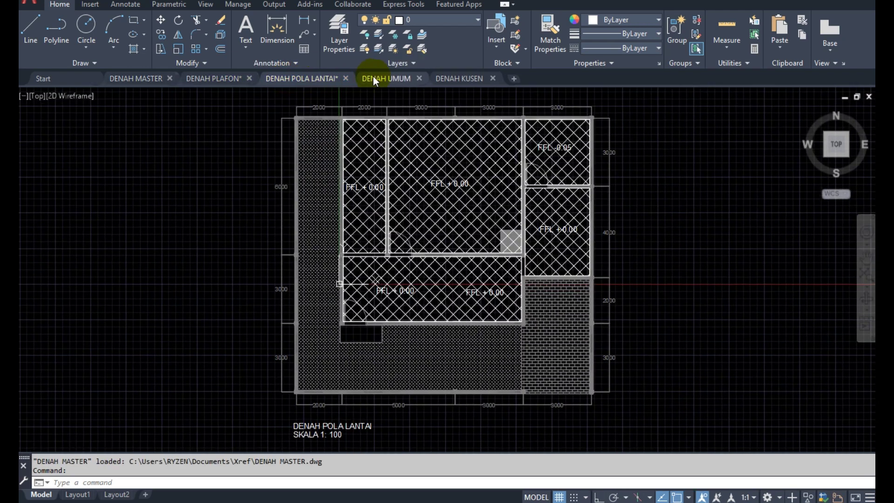
click(373, 78)
click(454, 78)
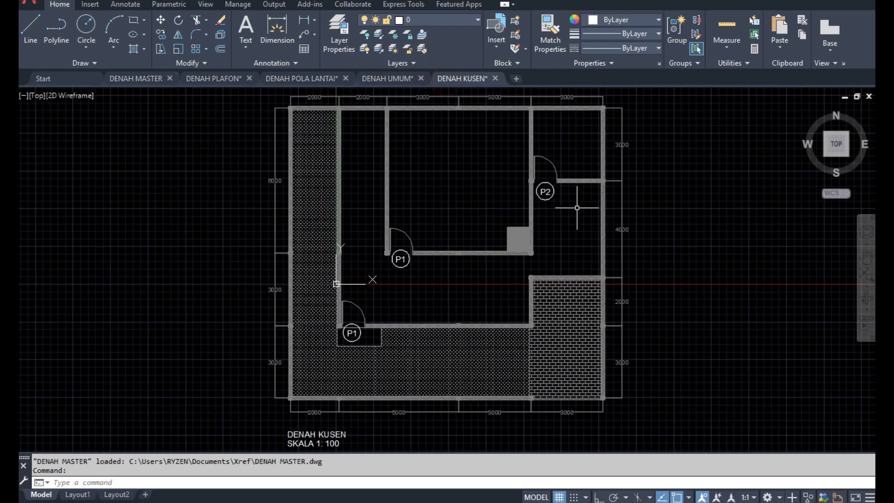